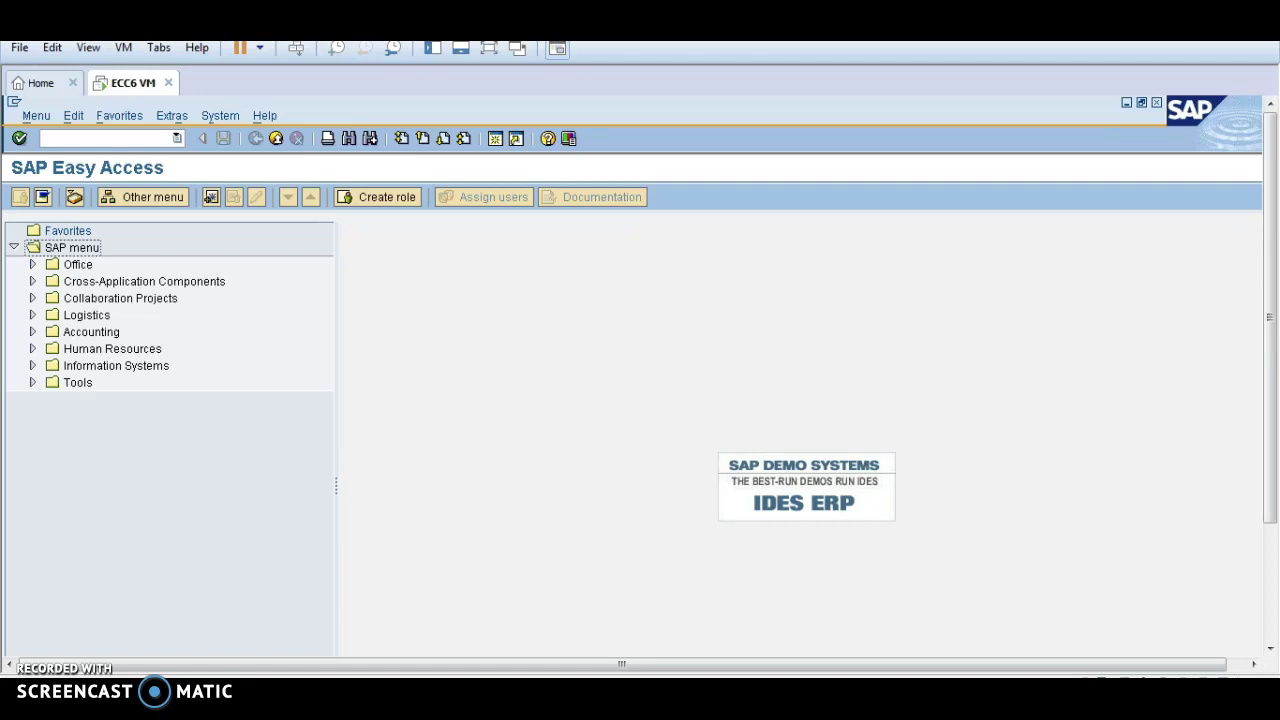
Step: Enter transaction code F-28 in the command field
{"action": "left_click", "coordinate": [146, 137]}
{"action": "type", "text": "F-28"}
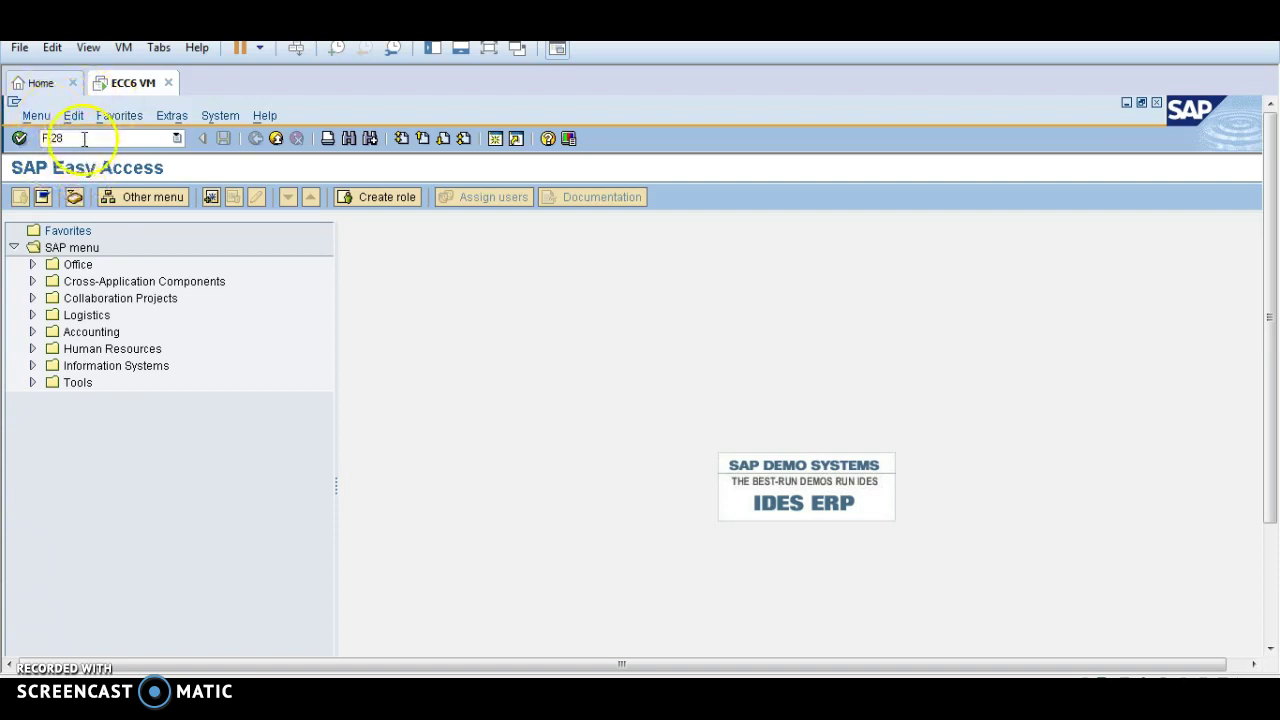
Step: Run F-28 and set document and posting dates to 12.12.2018, correcting the posting date from 11.12.2018
{"action": "key", "text": "Return"}
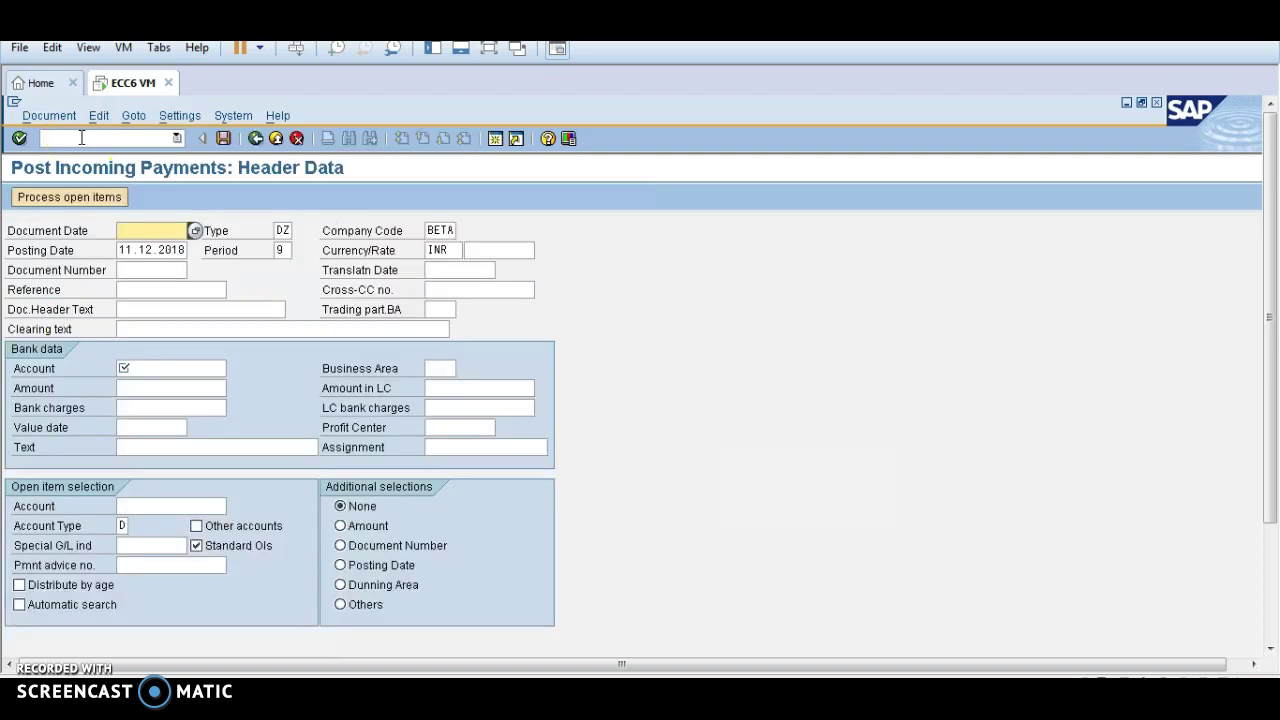
{"action": "left_click", "coordinate": [133, 229]}
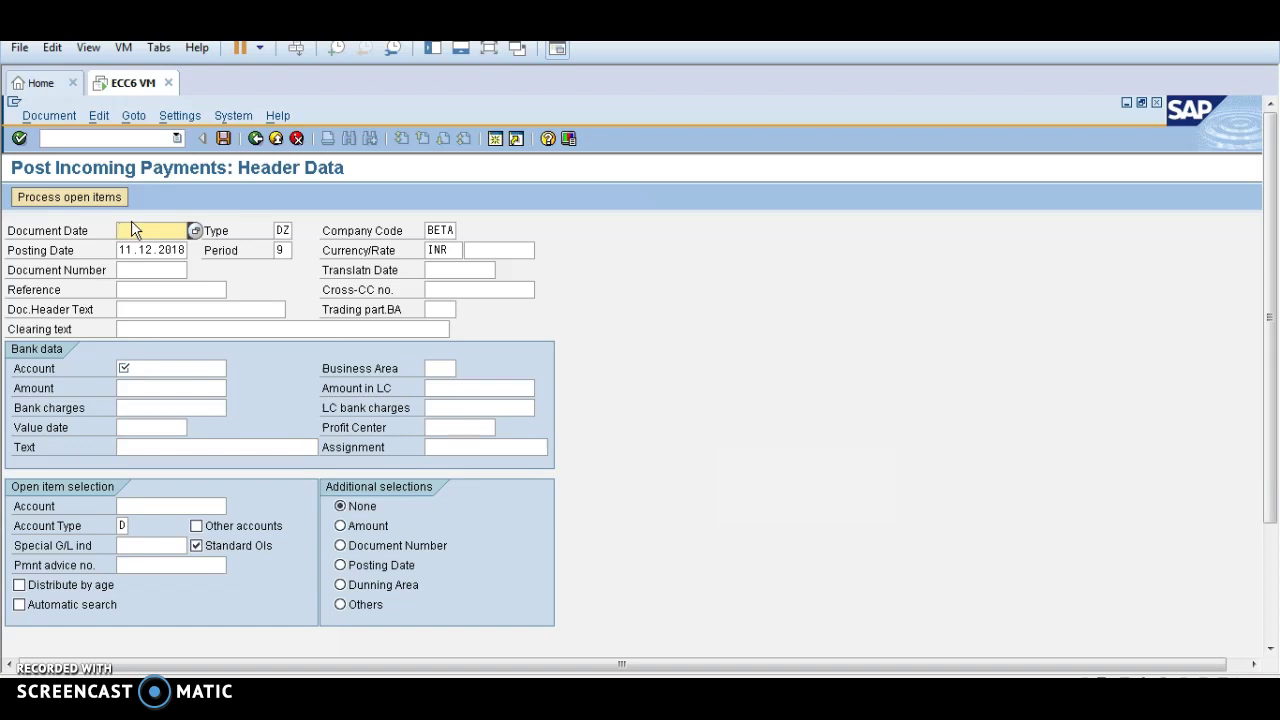
{"action": "left_click", "coordinate": [145, 230]}
{"action": "type", "text": "12.12.2018"}
{"action": "left_click", "coordinate": [132, 249]}
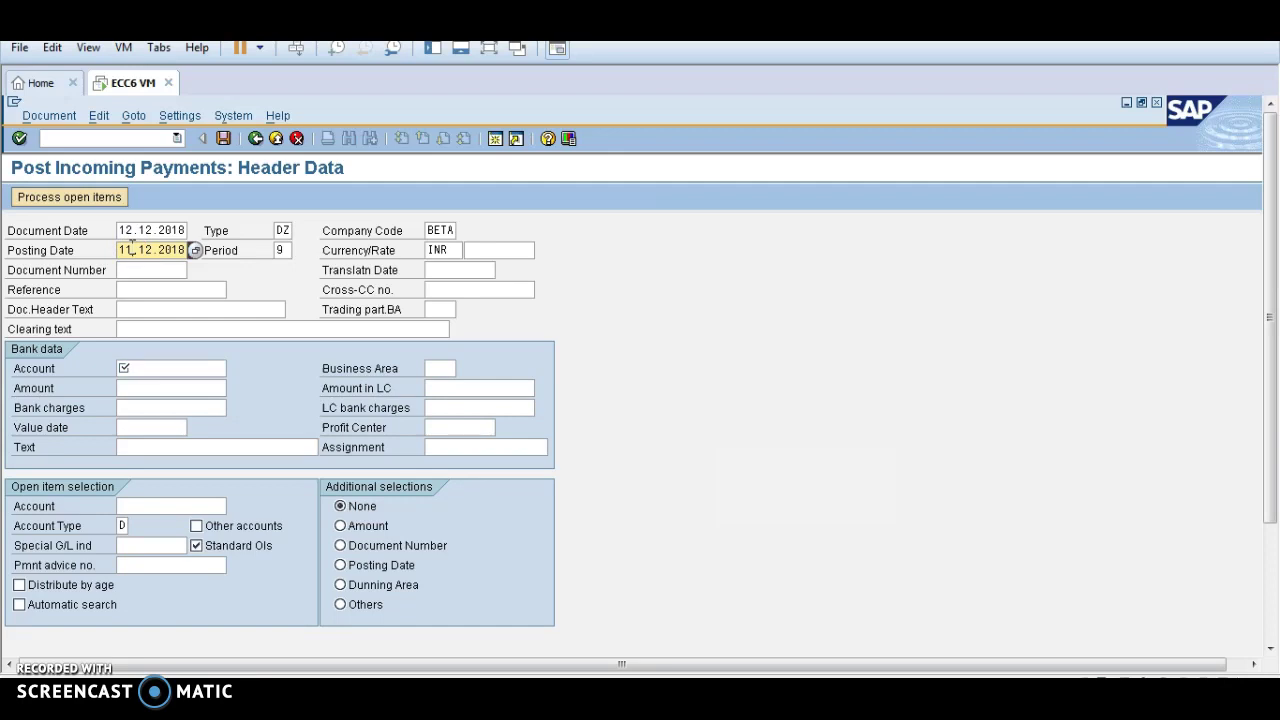
{"action": "key", "text": "BackSpace"}
{"action": "type", "text": "2"}
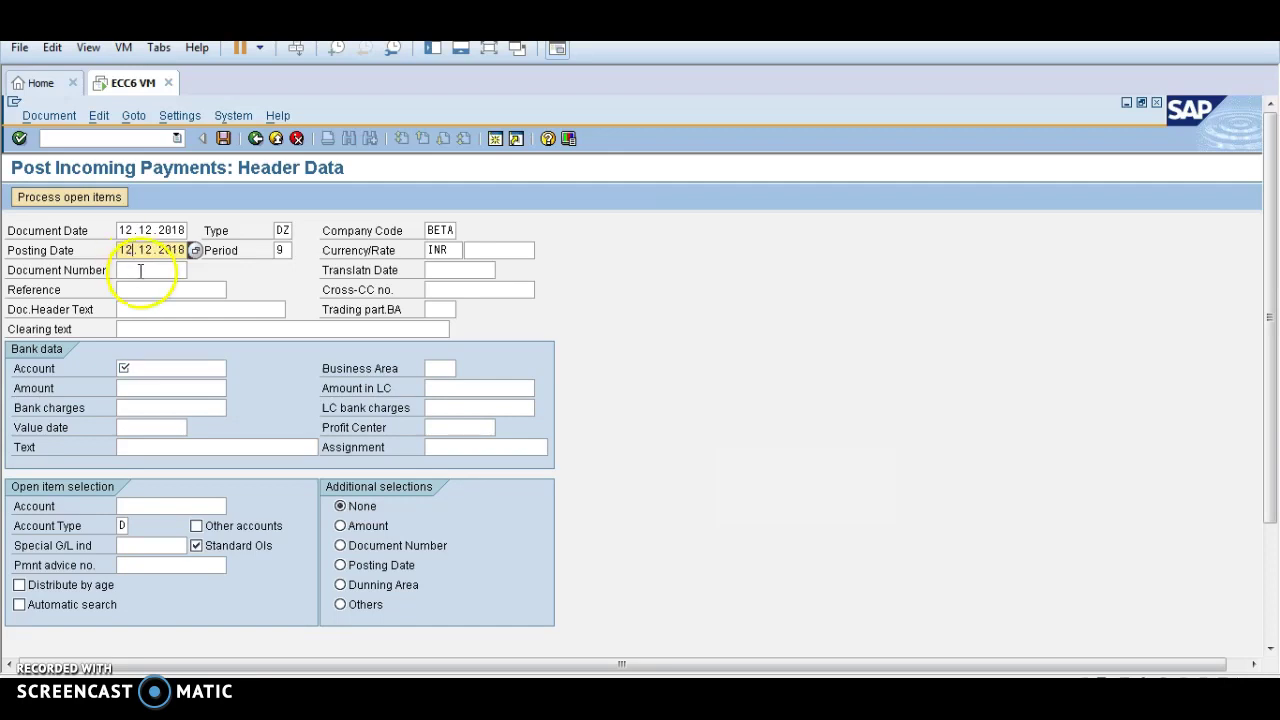
{"action": "left_click", "coordinate": [140, 270]}
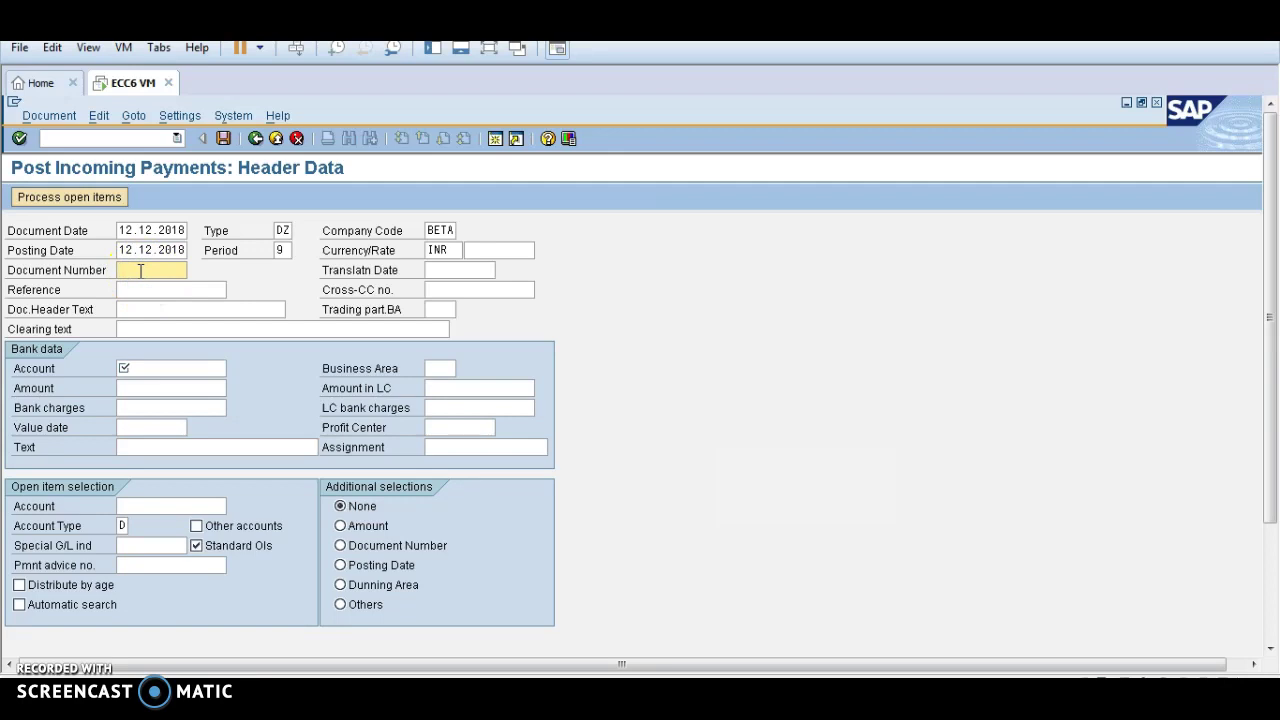
{"action": "left_click", "coordinate": [287, 229]}
Step: Fill reference Ref#545, header text 'Customer Invoice payment' and clearing text 'Customer payment' from input history
{"action": "left_click", "coordinate": [164, 292]}
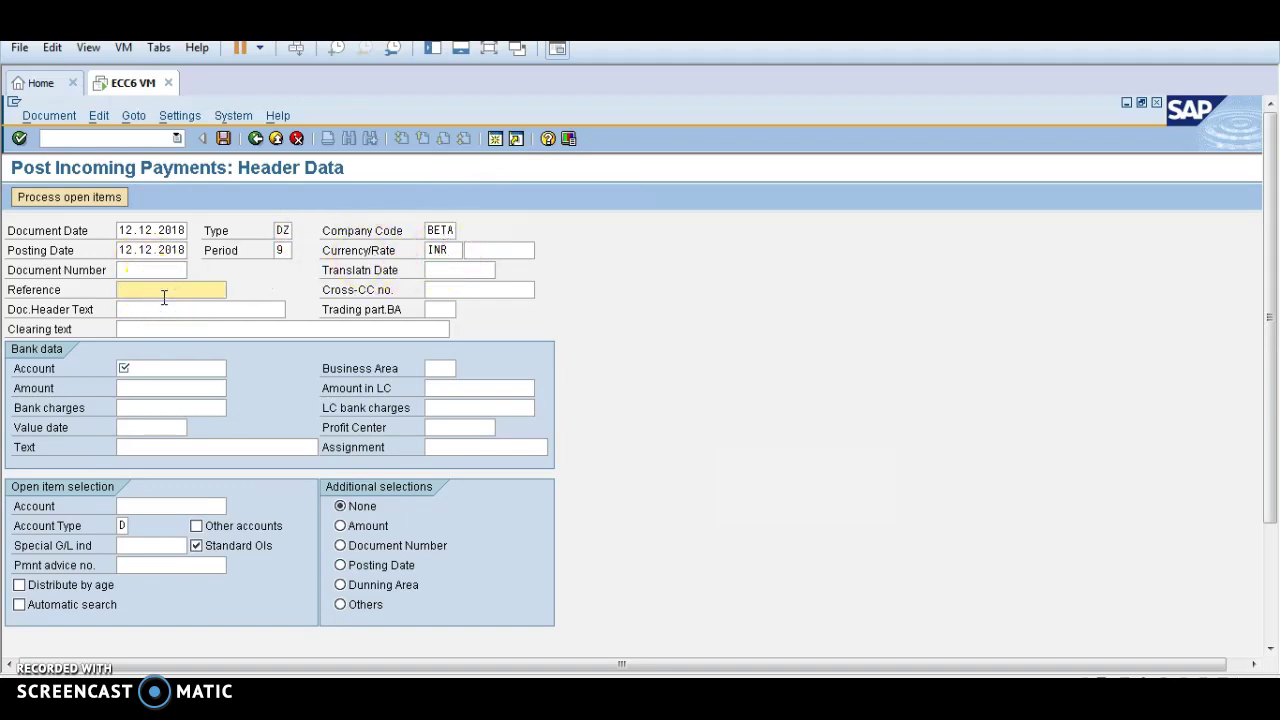
{"action": "type", "text": "Re"}
{"action": "left_click", "coordinate": [165, 303]}
{"action": "left_click", "coordinate": [165, 305]}
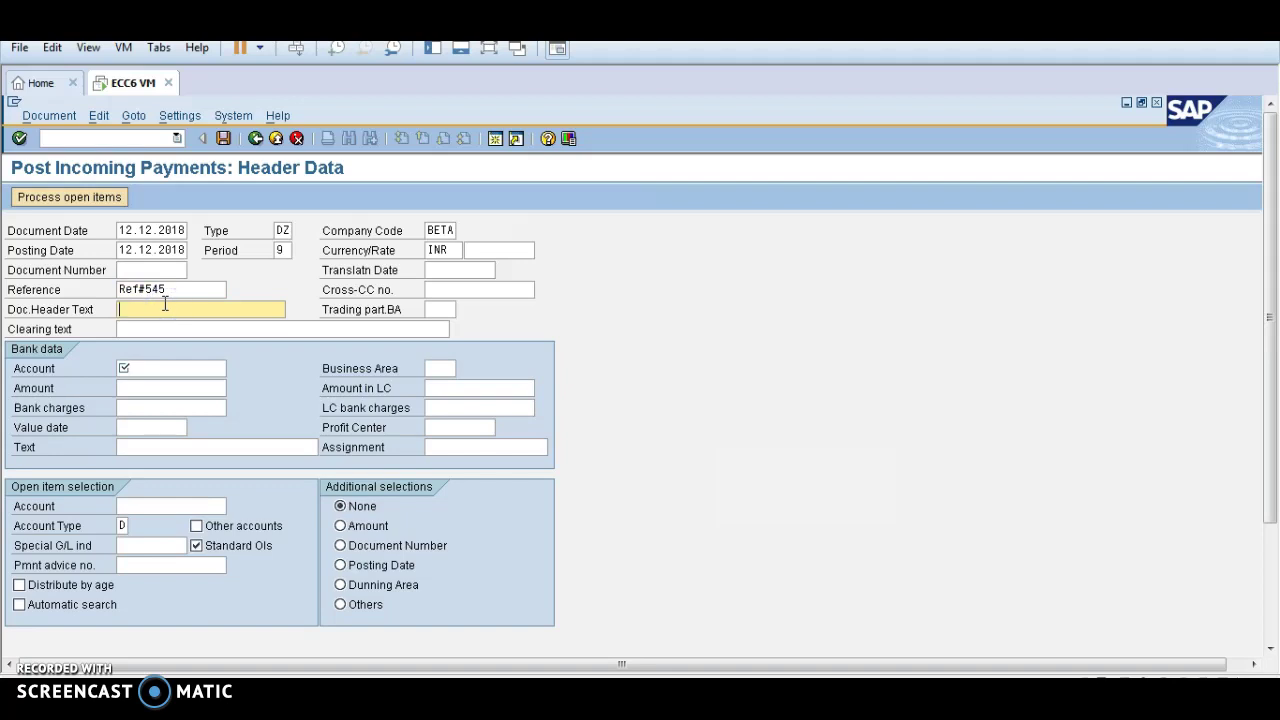
{"action": "type", "text": "Cus"}
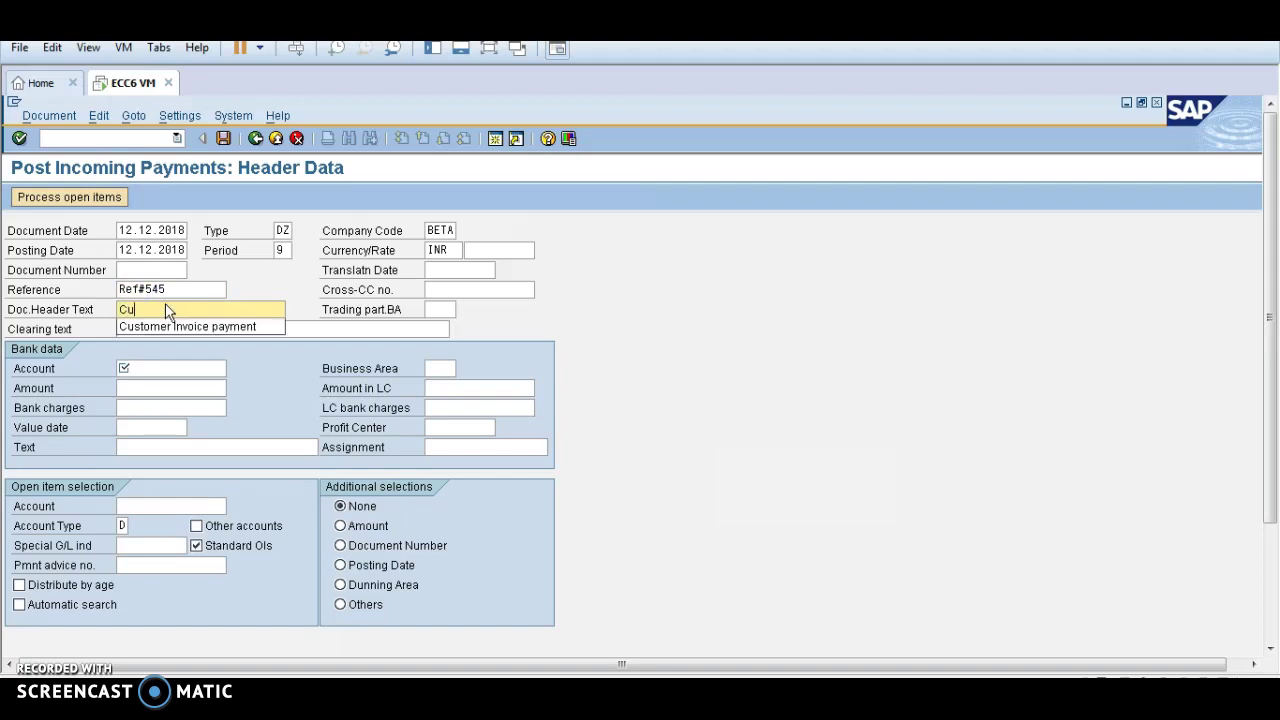
{"action": "left_click", "coordinate": [171, 325]}
{"action": "left_click", "coordinate": [172, 328]}
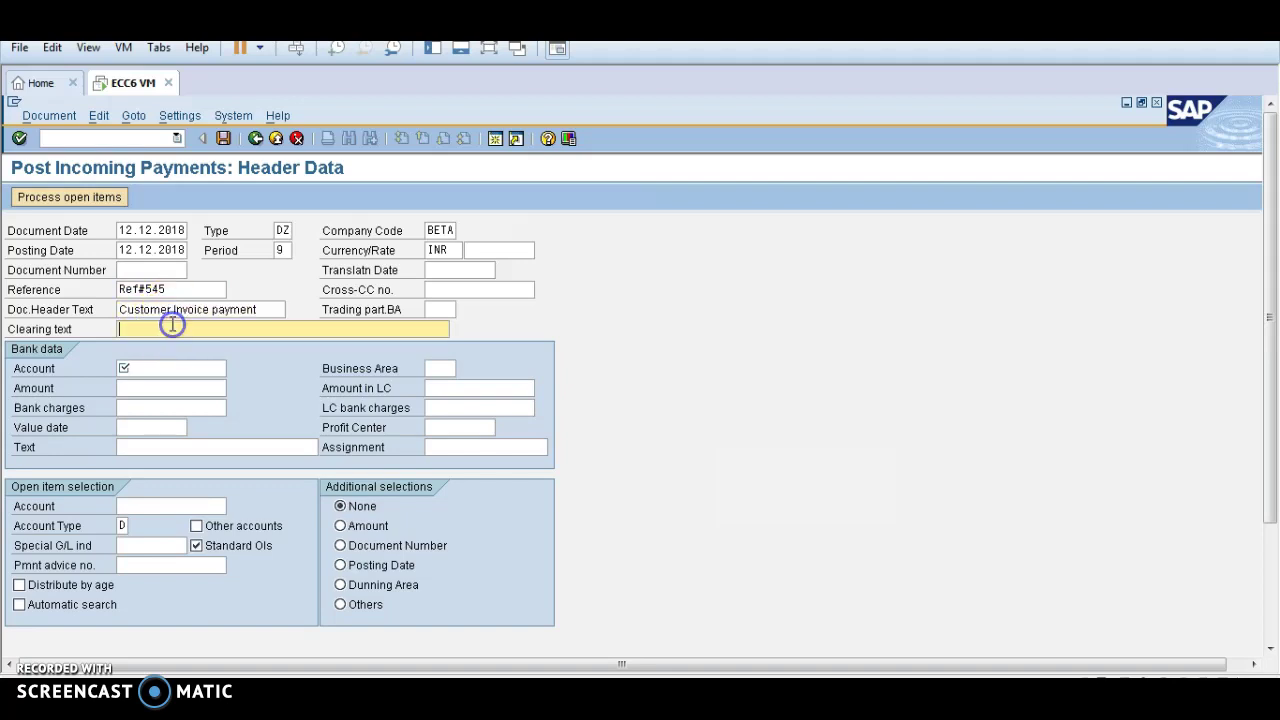
{"action": "type", "text": "C"}
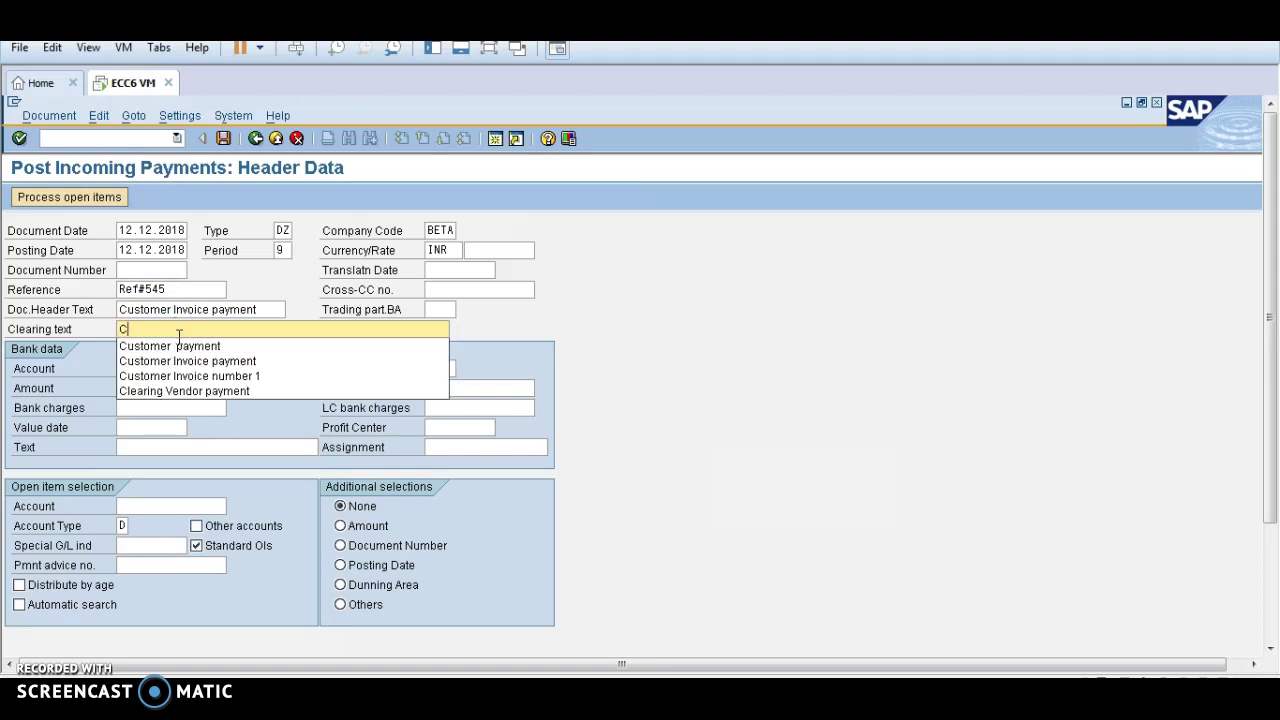
{"action": "left_click", "coordinate": [178, 346]}
{"action": "left_click", "coordinate": [172, 368]}
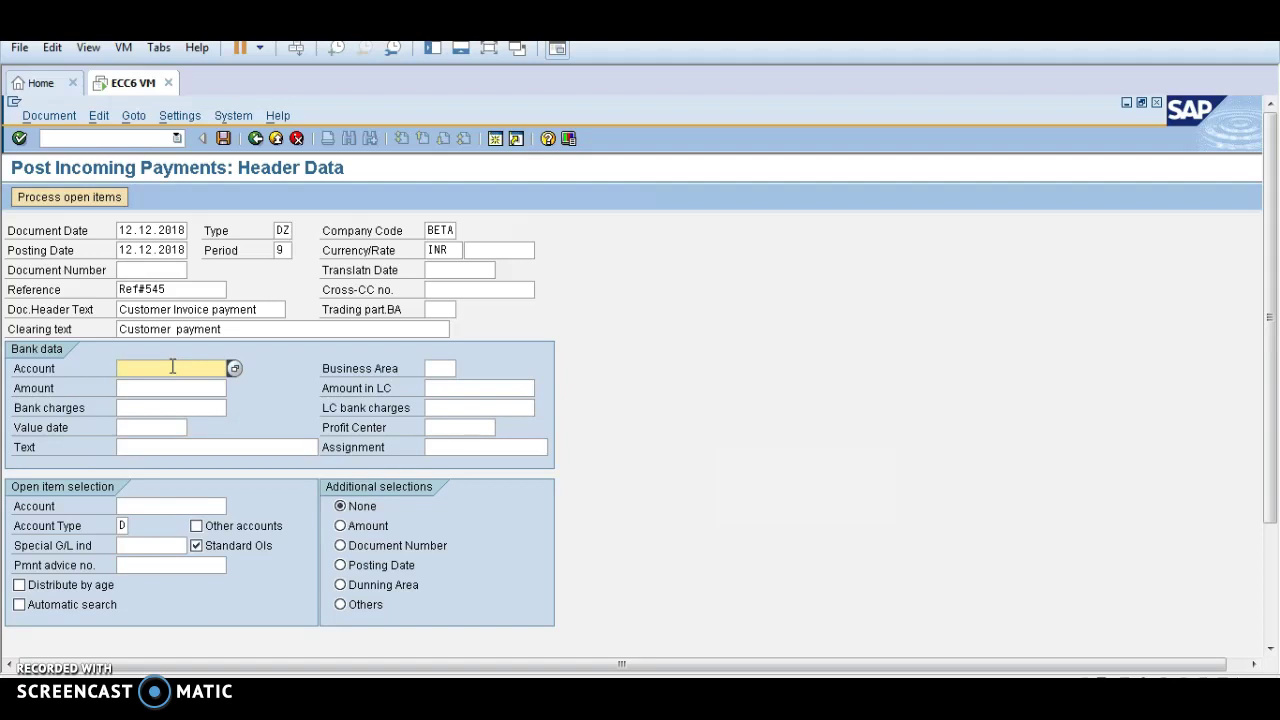
Step: Choose bank G/L account 200100 and enter a payment amount of 6000
{"action": "left_click", "coordinate": [232, 369]}
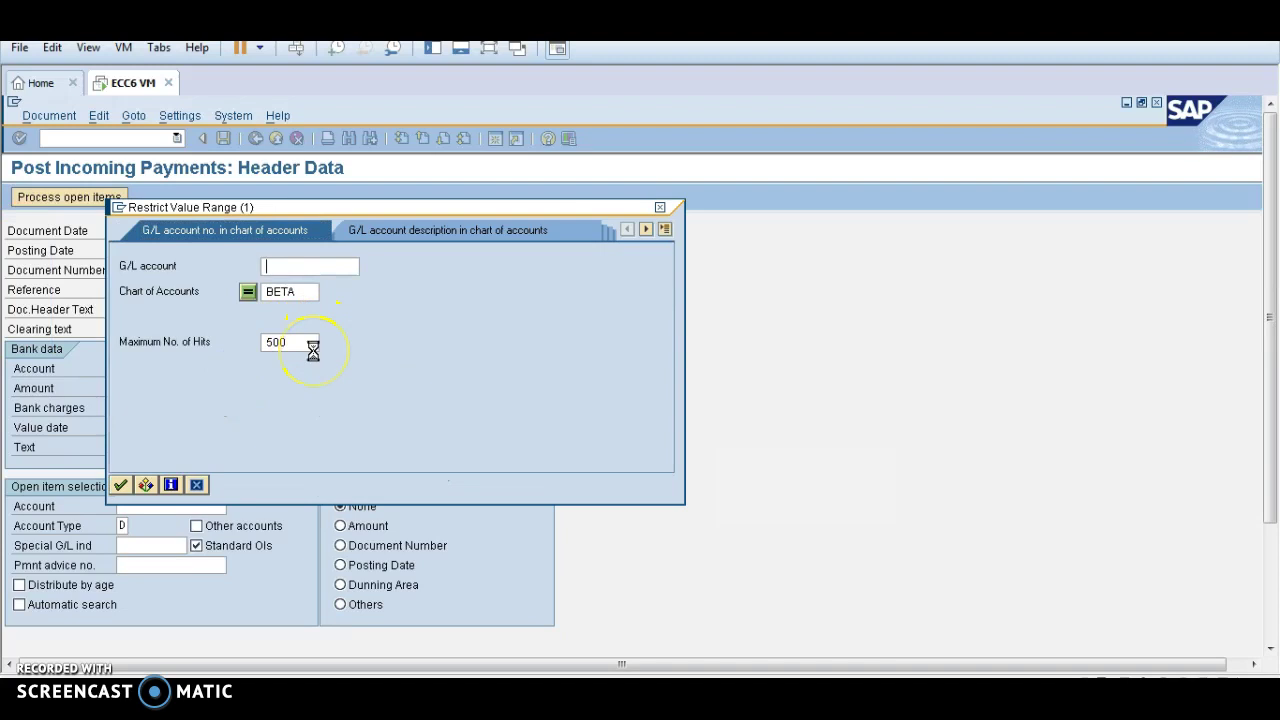
{"action": "double_click", "coordinate": [228, 266]}
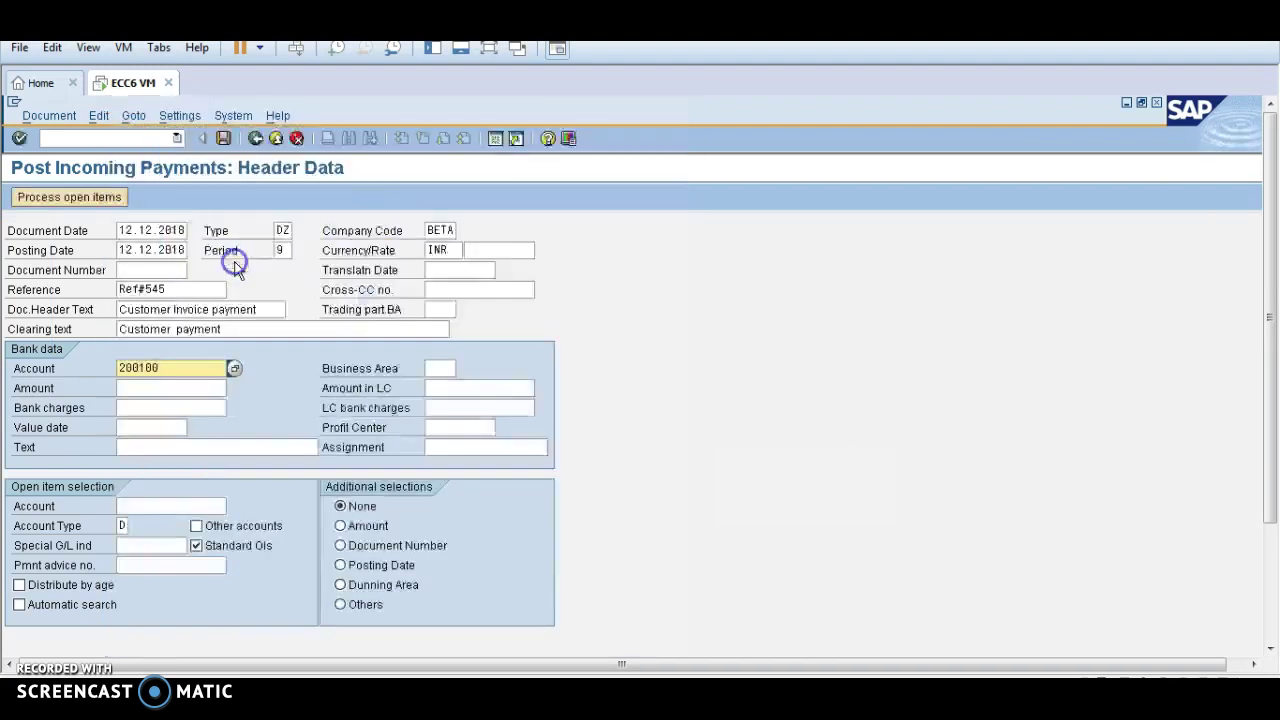
{"action": "left_click", "coordinate": [147, 401]}
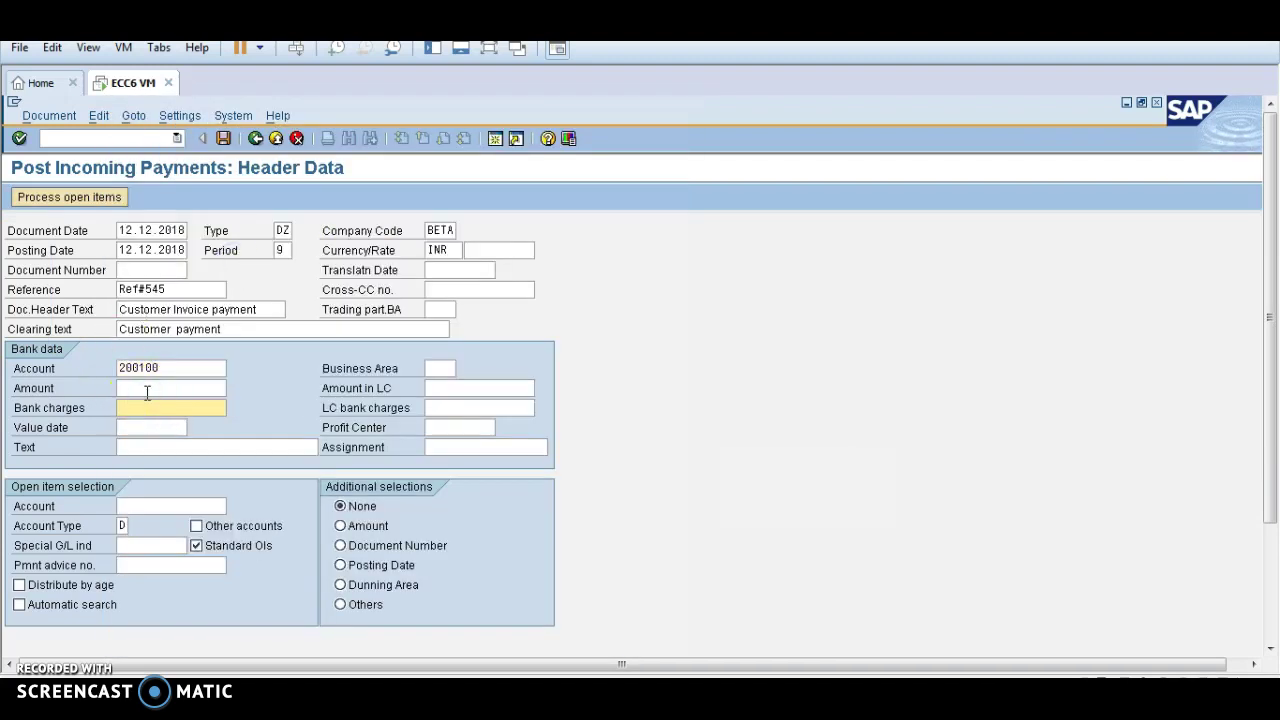
{"action": "left_click", "coordinate": [148, 391]}
{"action": "type", "text": "600"}
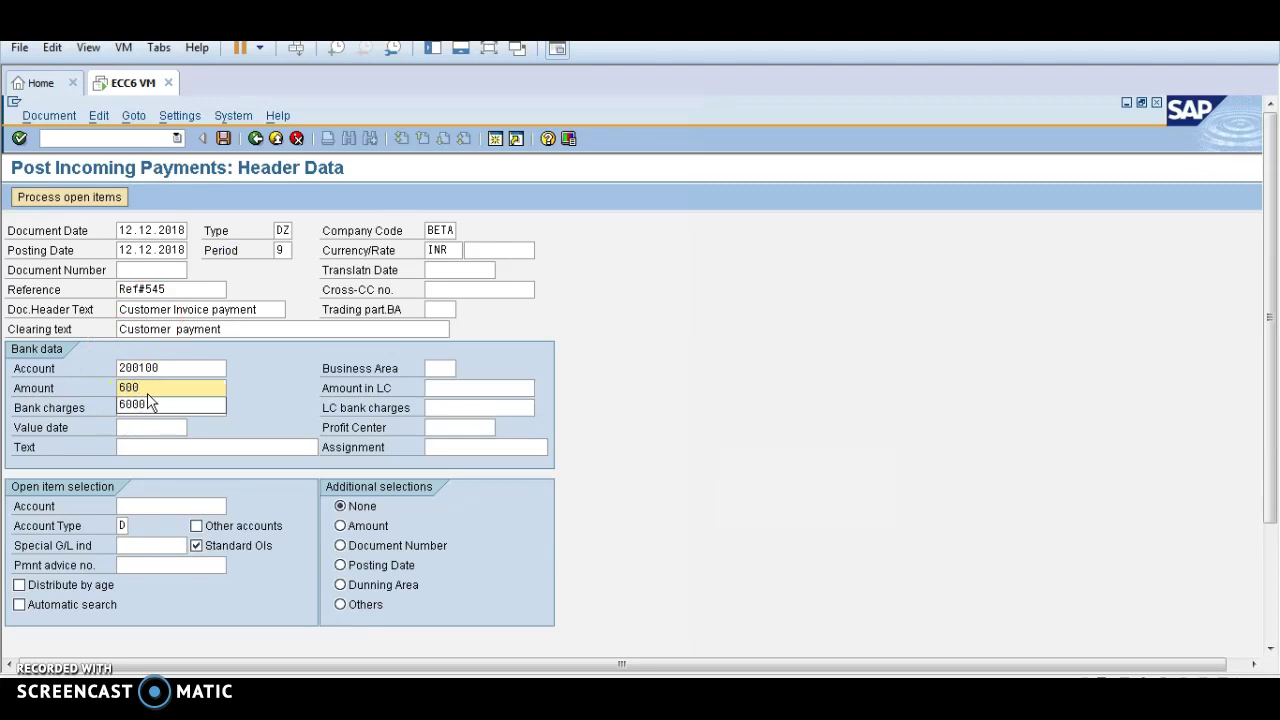
{"action": "left_click", "coordinate": [148, 404]}
{"action": "left_click", "coordinate": [244, 408]}
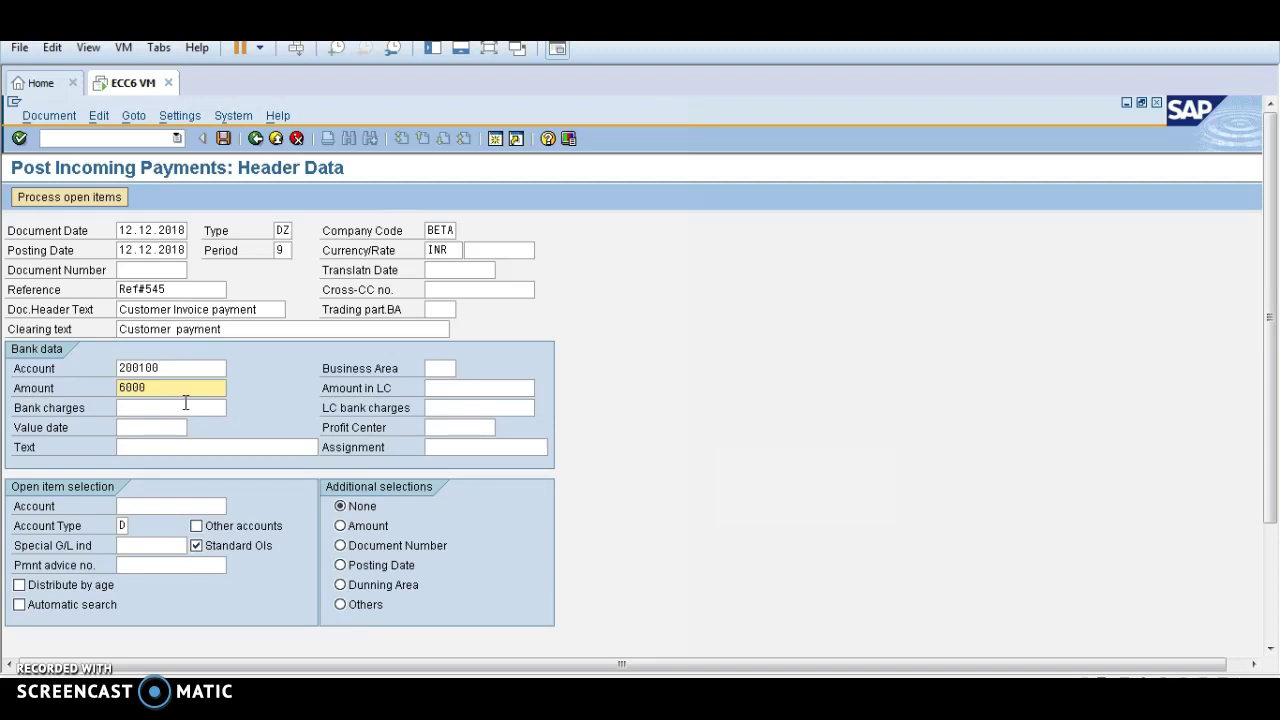
Step: Search for and select the single customer account in company code BETA for open items
{"action": "left_click", "coordinate": [165, 508]}
{"action": "left_click", "coordinate": [234, 506]}
{"action": "key", "text": "Return"}
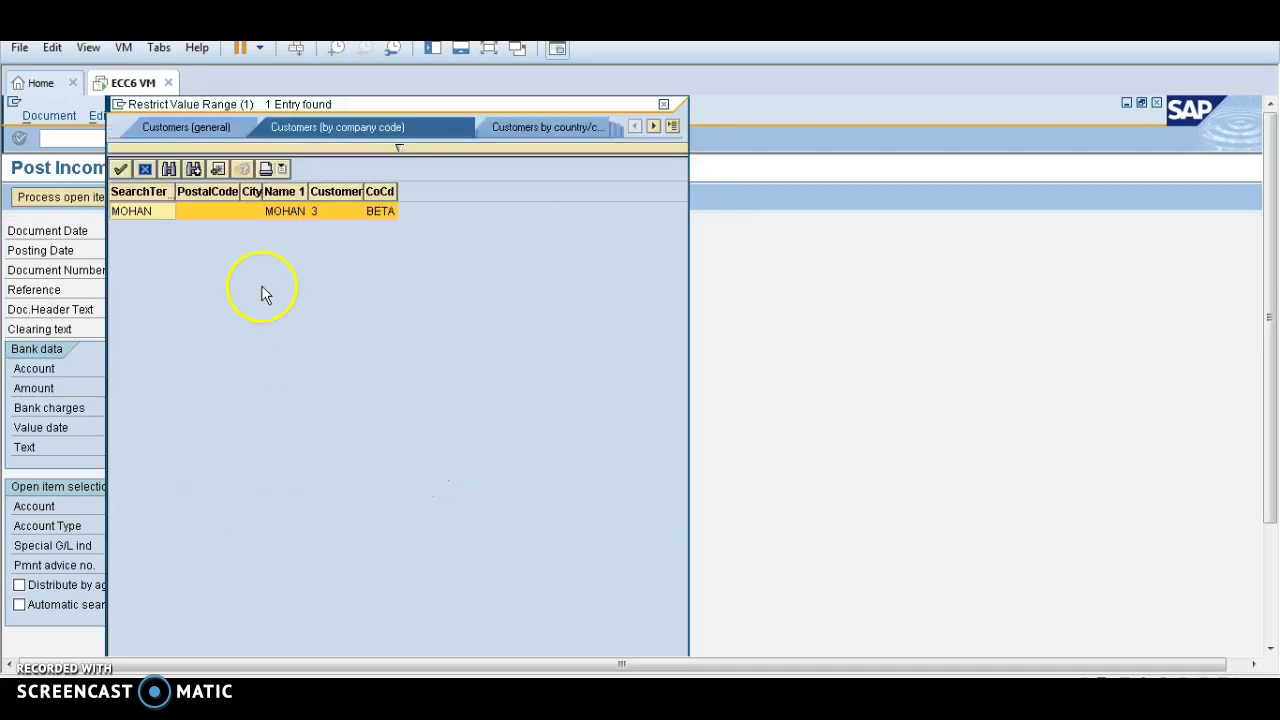
{"action": "double_click", "coordinate": [279, 208]}
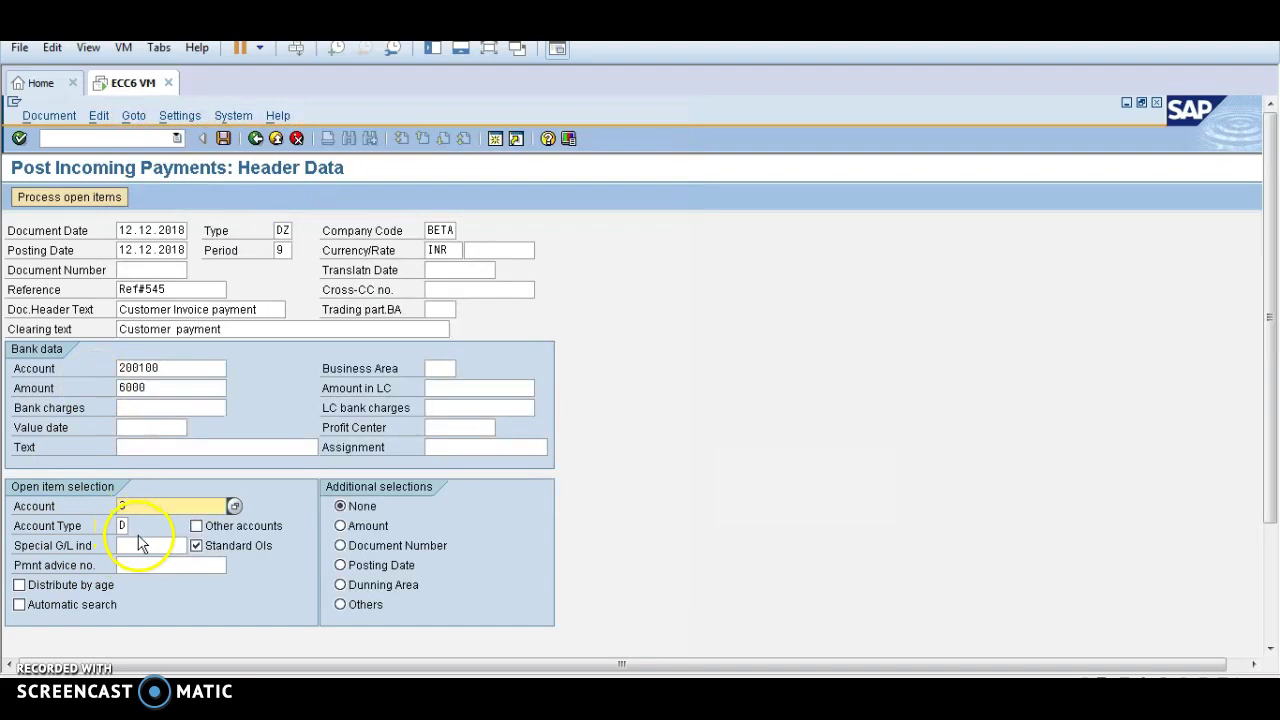
Step: Enter value date 12.12.2018 and line text 'Customer payment' in the bank data
{"action": "left_click", "coordinate": [159, 427]}
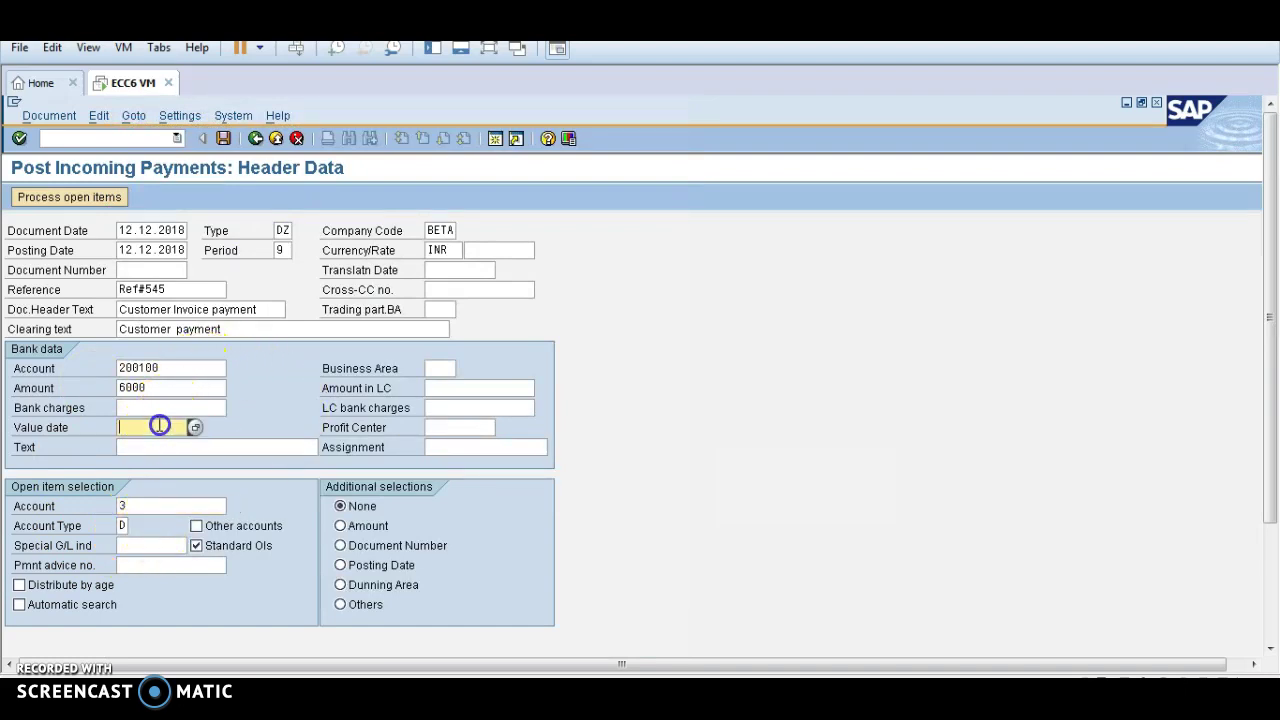
{"action": "type", "text": "12."}
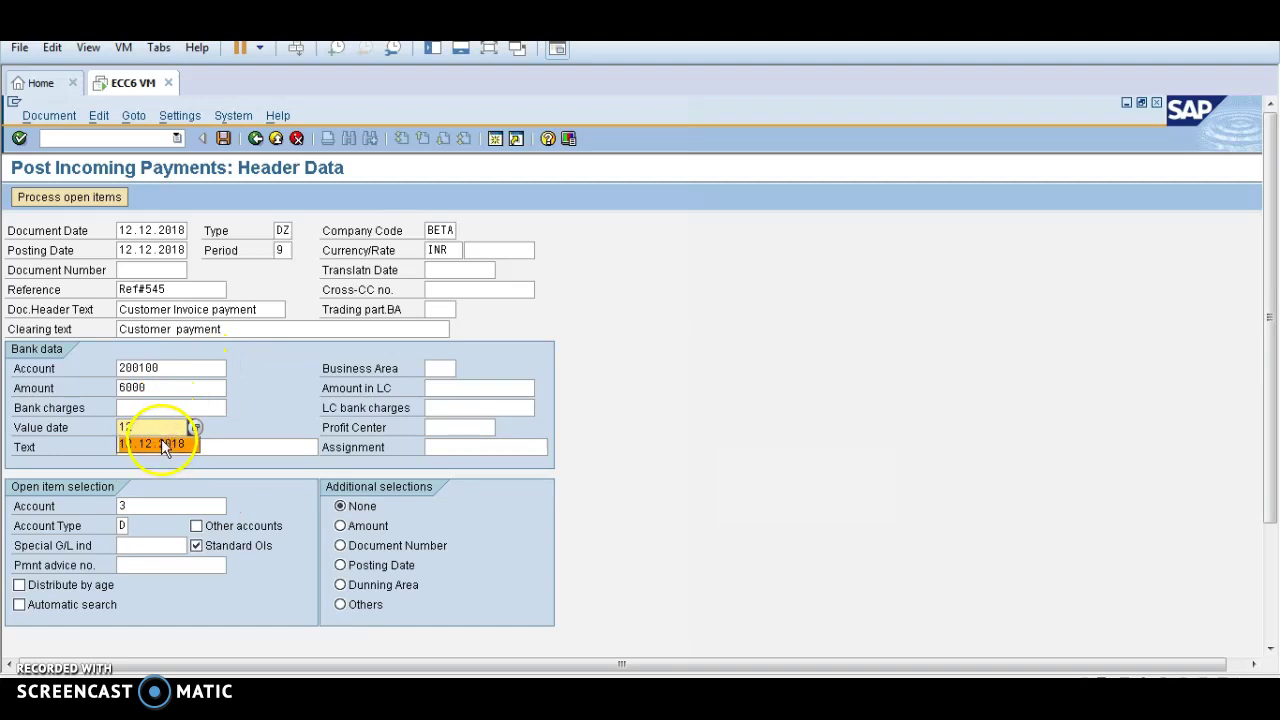
{"action": "left_click", "coordinate": [161, 441]}
{"action": "left_click", "coordinate": [162, 446]}
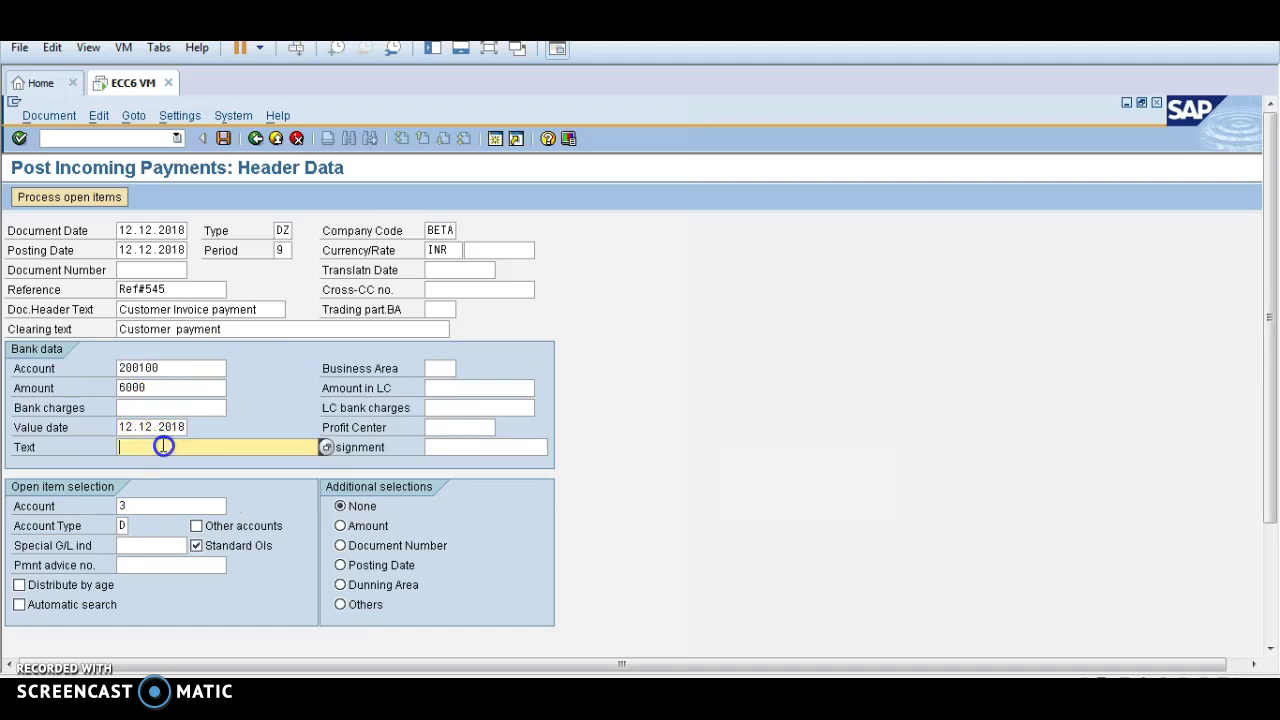
{"action": "type", "text": "Cu"}
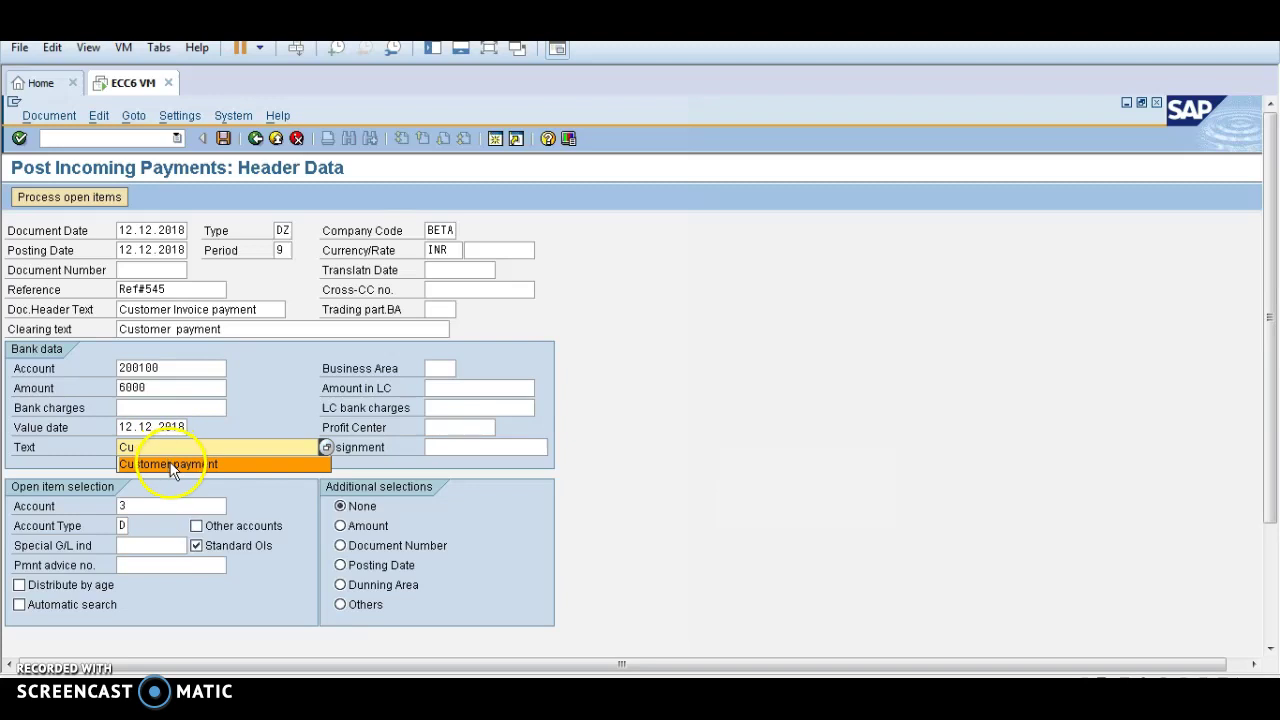
{"action": "left_click", "coordinate": [170, 463]}
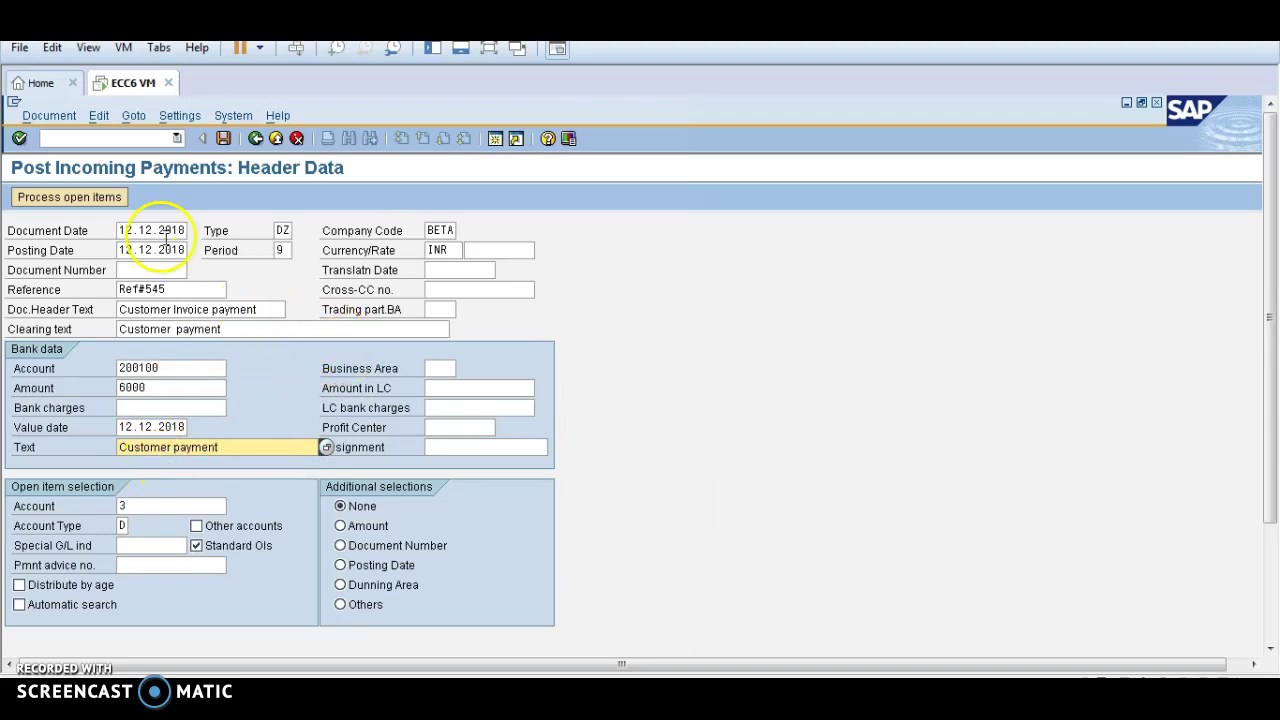
Step: Load the customer's open items and check the 6,000.00 invoice is assigned, leaving 0.00 unassigned
{"action": "left_click", "coordinate": [66, 198]}
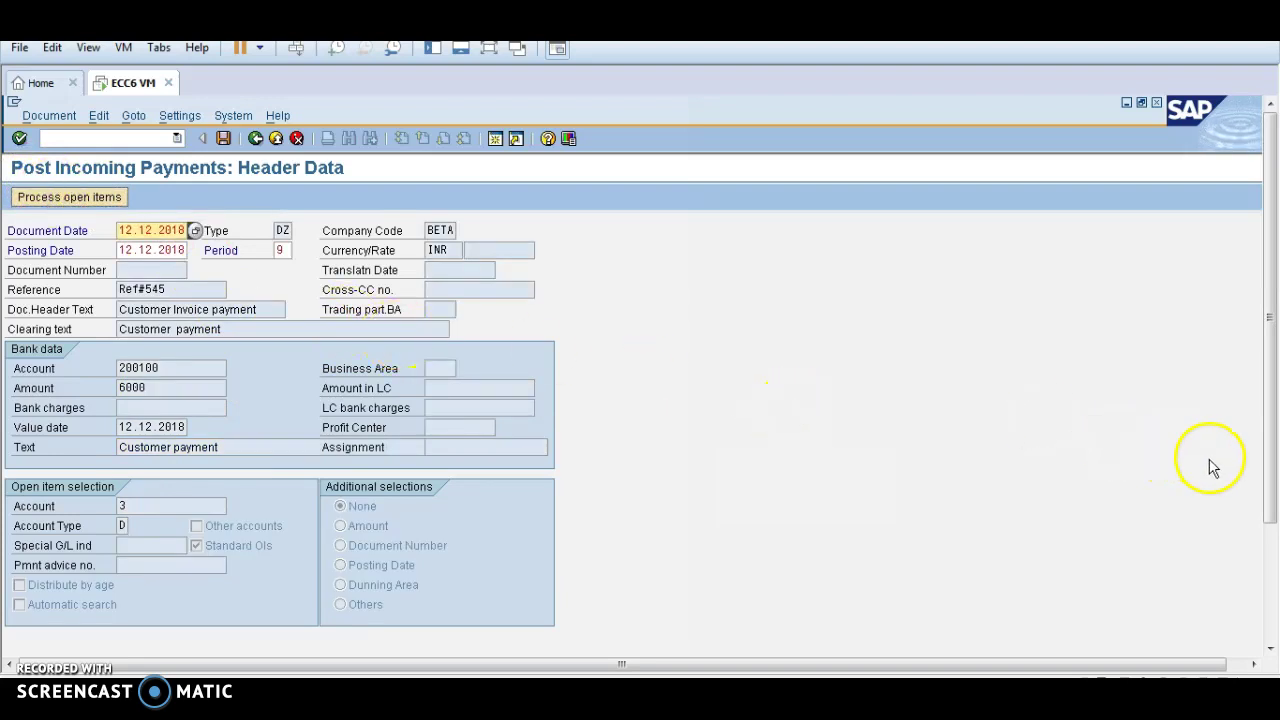
{"action": "left_click_drag", "start_coordinate": [1273, 468], "coordinate": [1266, 420]}
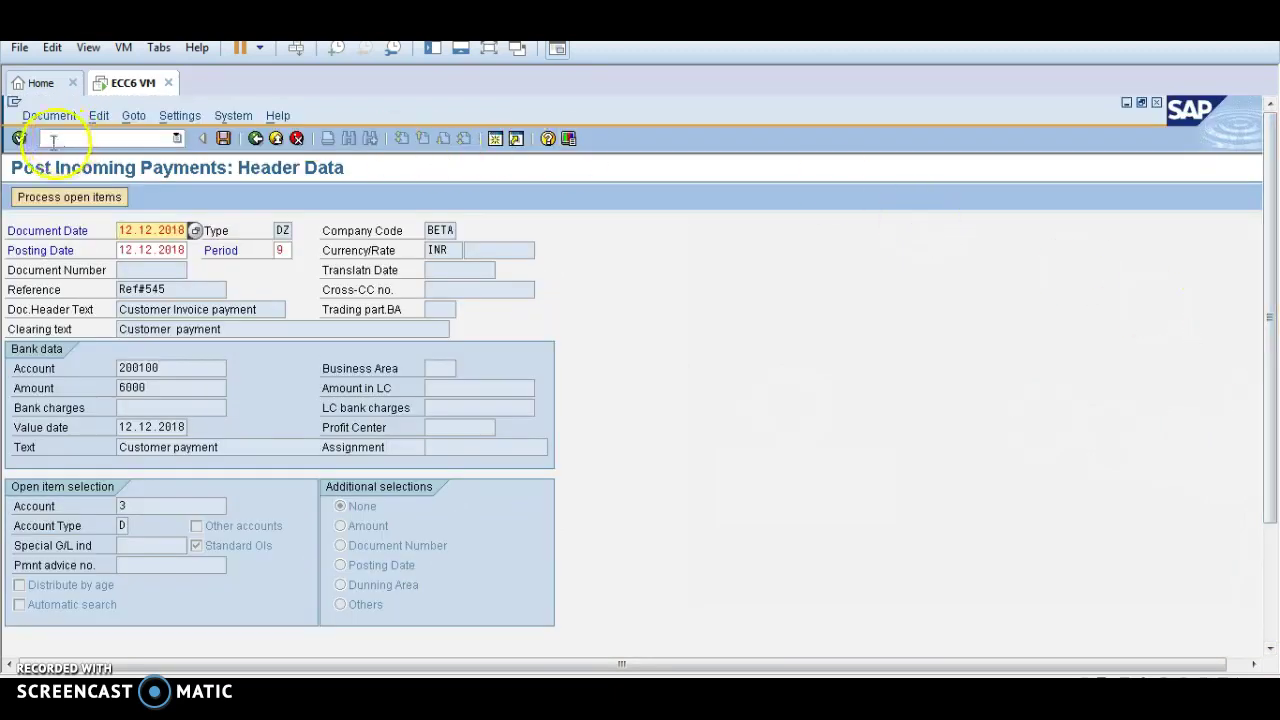
{"action": "left_click", "coordinate": [20, 138]}
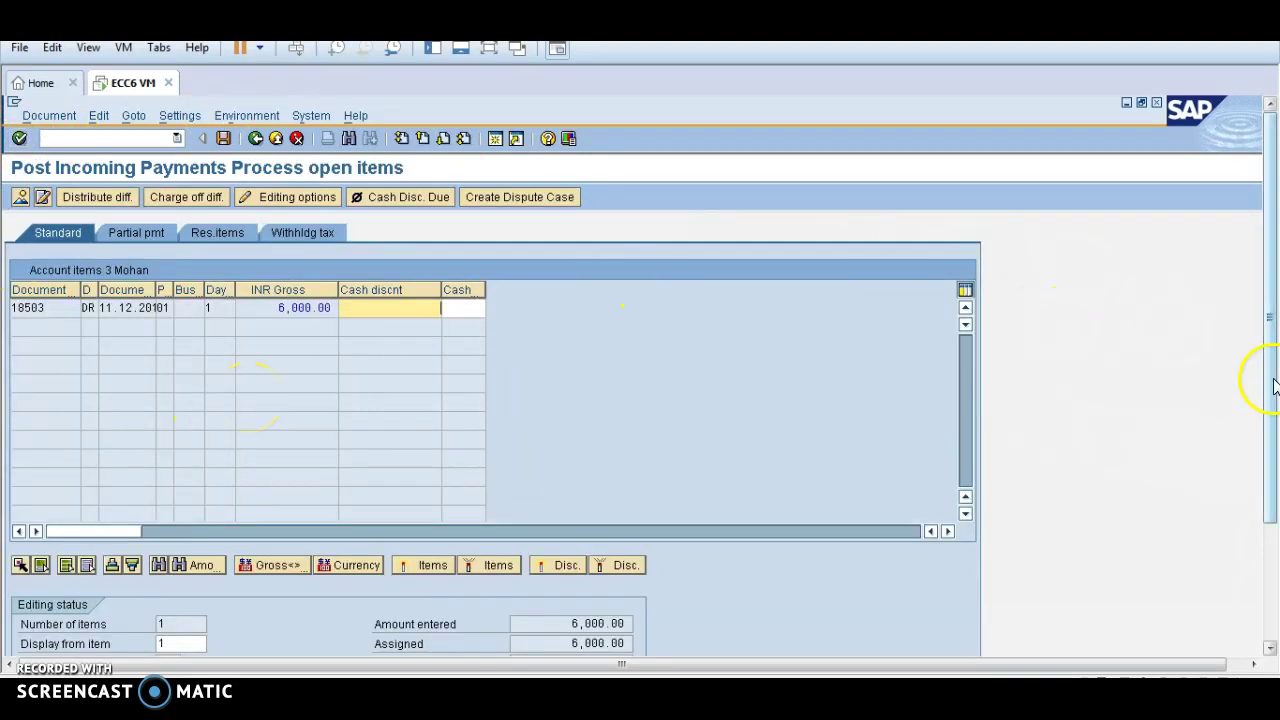
{"action": "left_click_drag", "start_coordinate": [1271, 508], "coordinate": [1270, 590]}
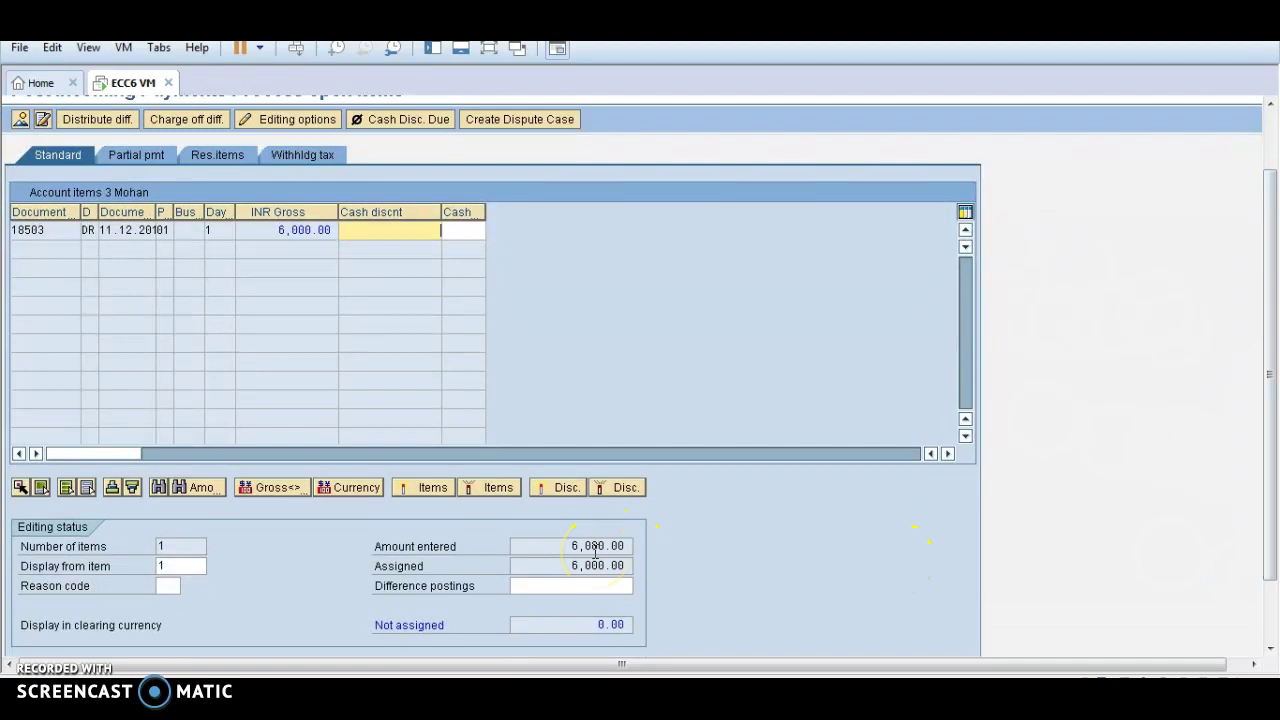
{"action": "left_click", "coordinate": [598, 628]}
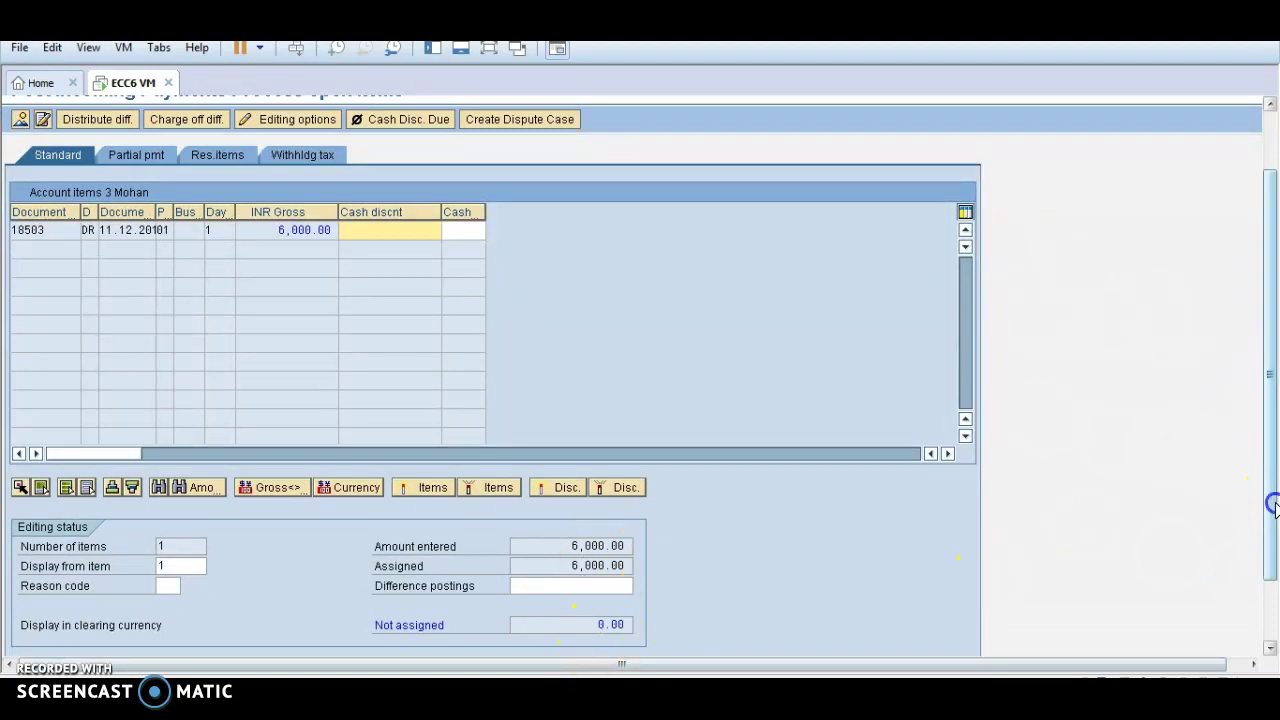
{"action": "left_click_drag", "start_coordinate": [1266, 491], "coordinate": [1270, 445]}
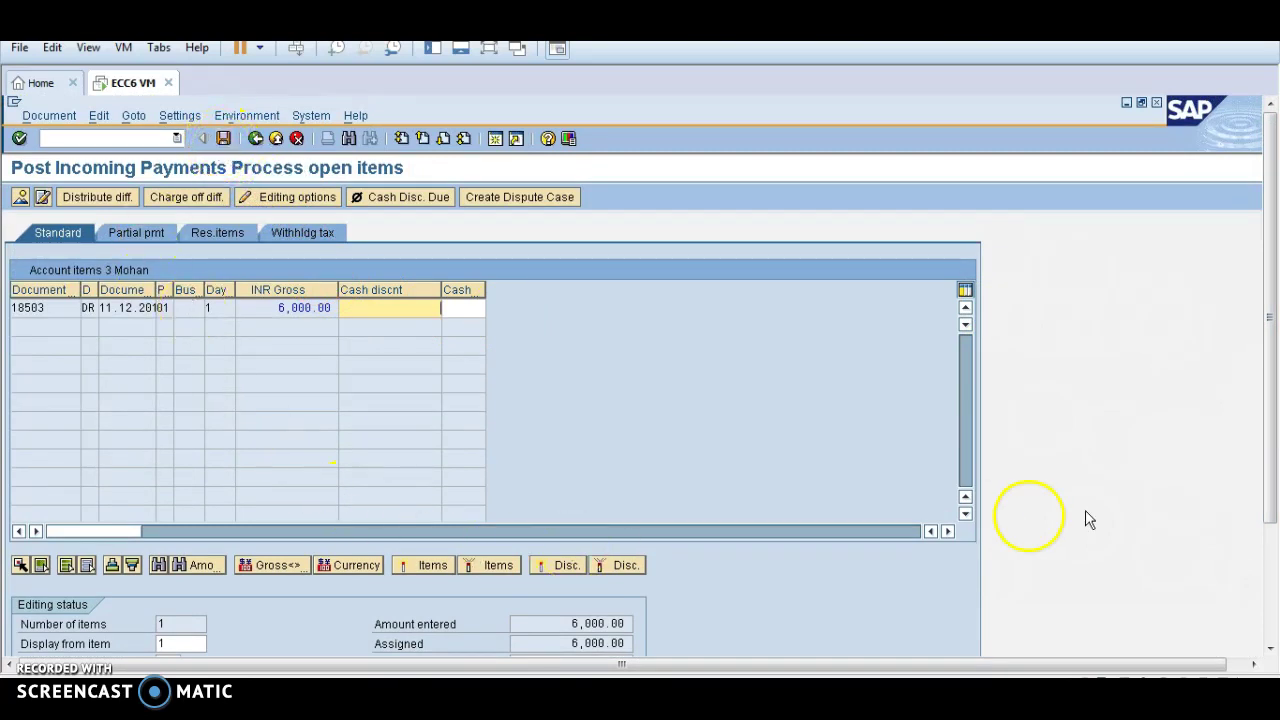
{"action": "left_click_drag", "start_coordinate": [1266, 370], "coordinate": [1270, 487]}
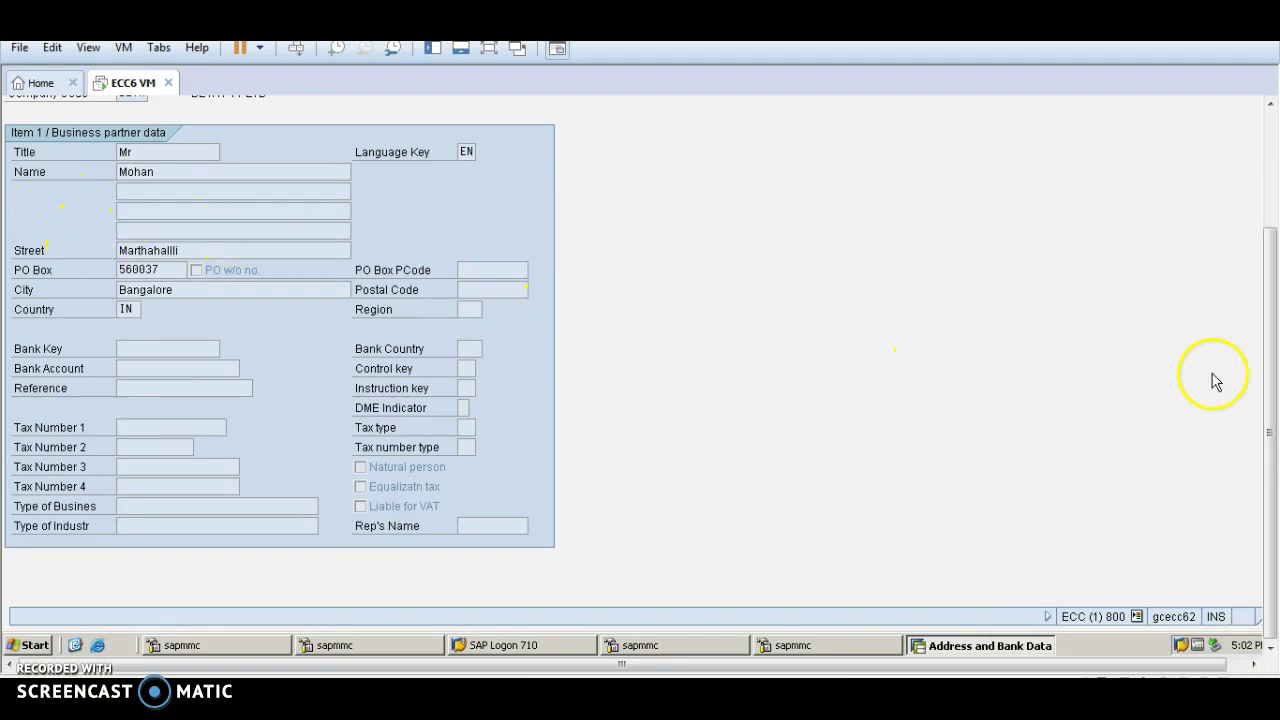
{"action": "left_click", "coordinate": [1268, 424]}
{"action": "left_click_drag", "start_coordinate": [1268, 424], "coordinate": [1266, 340]}
{"action": "left_click_drag", "start_coordinate": [1278, 283], "coordinate": [1270, 244]}
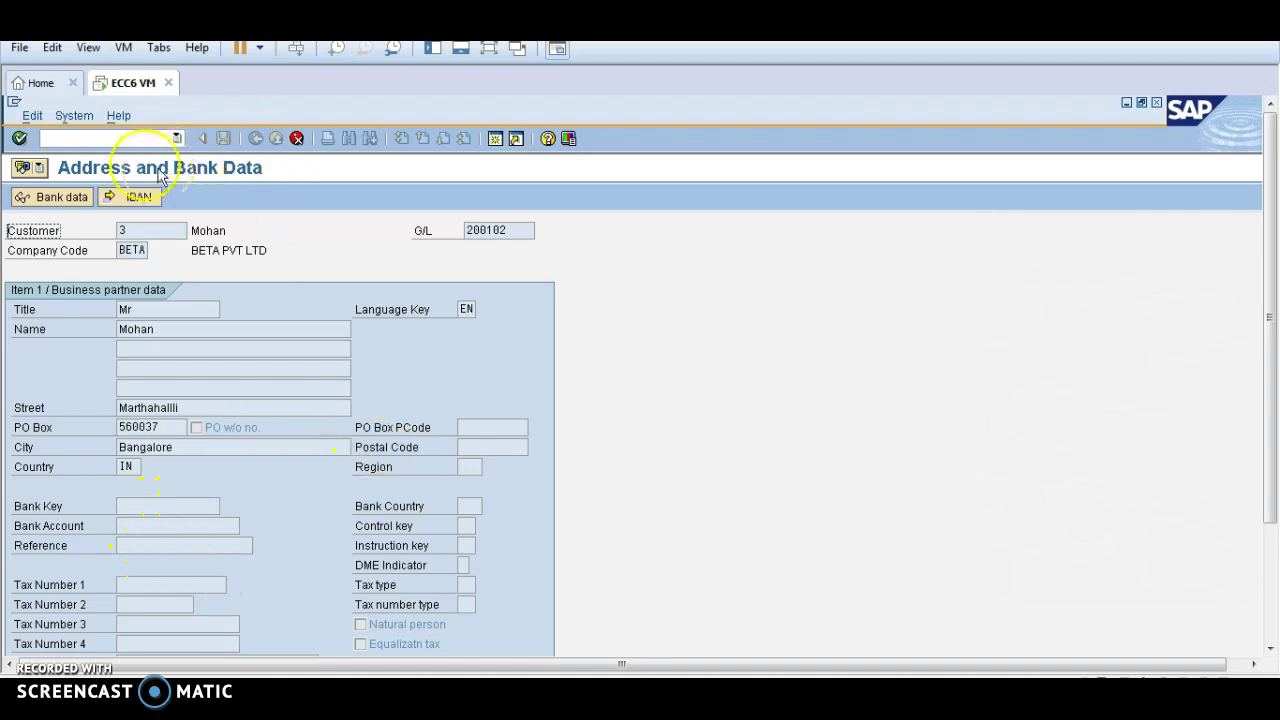
{"action": "left_click", "coordinate": [20, 139]}
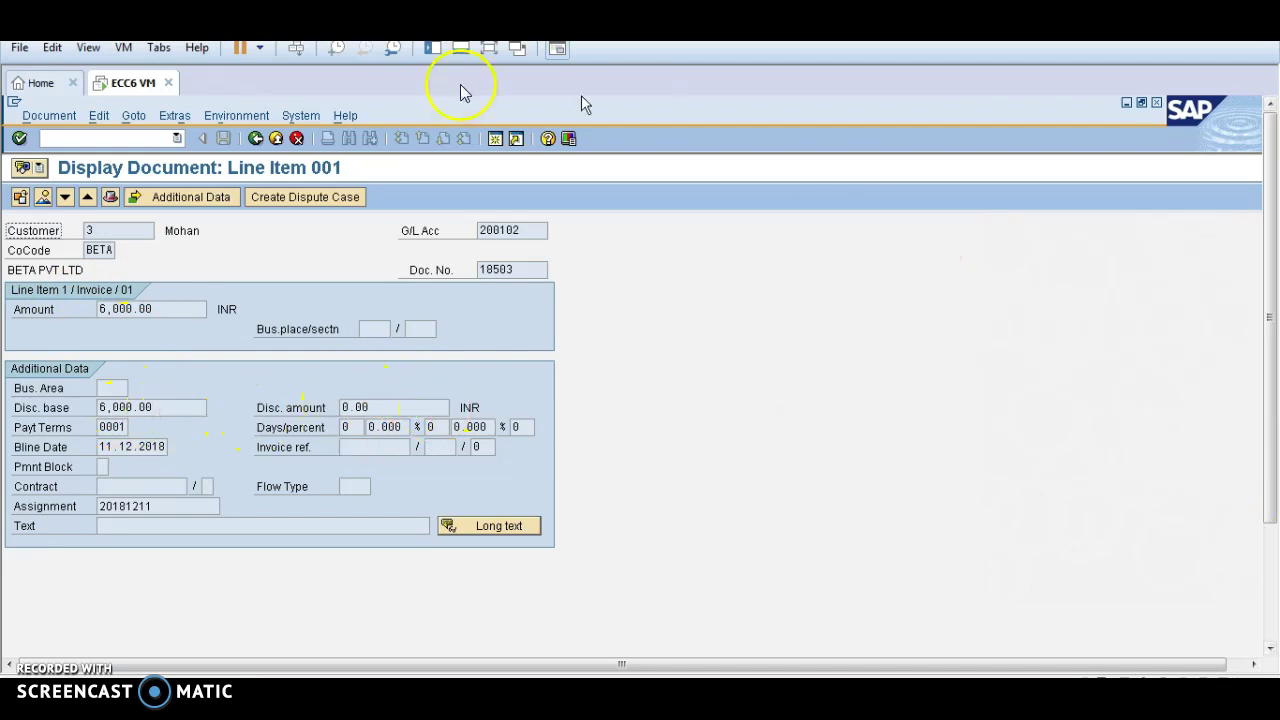
{"action": "left_click", "coordinate": [255, 139]}
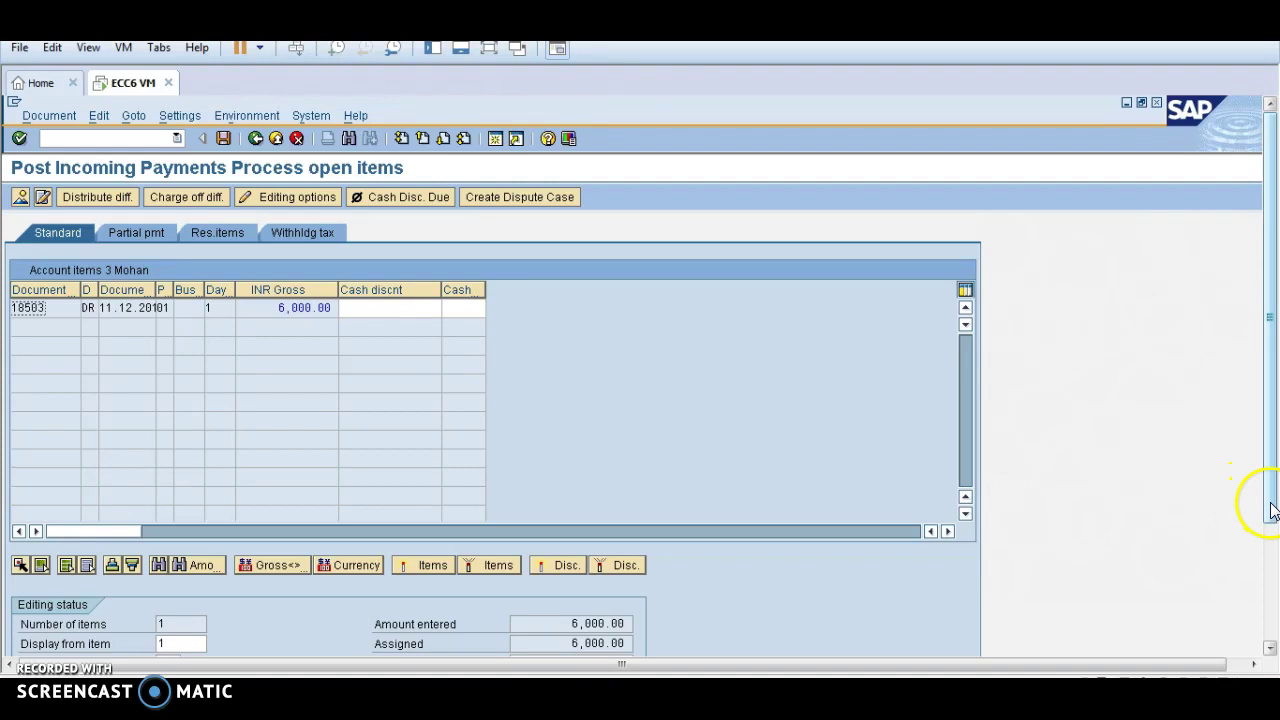
Step: Save the incoming payment, posting document 20001 in company code BETA
{"action": "left_click", "coordinate": [1268, 585]}
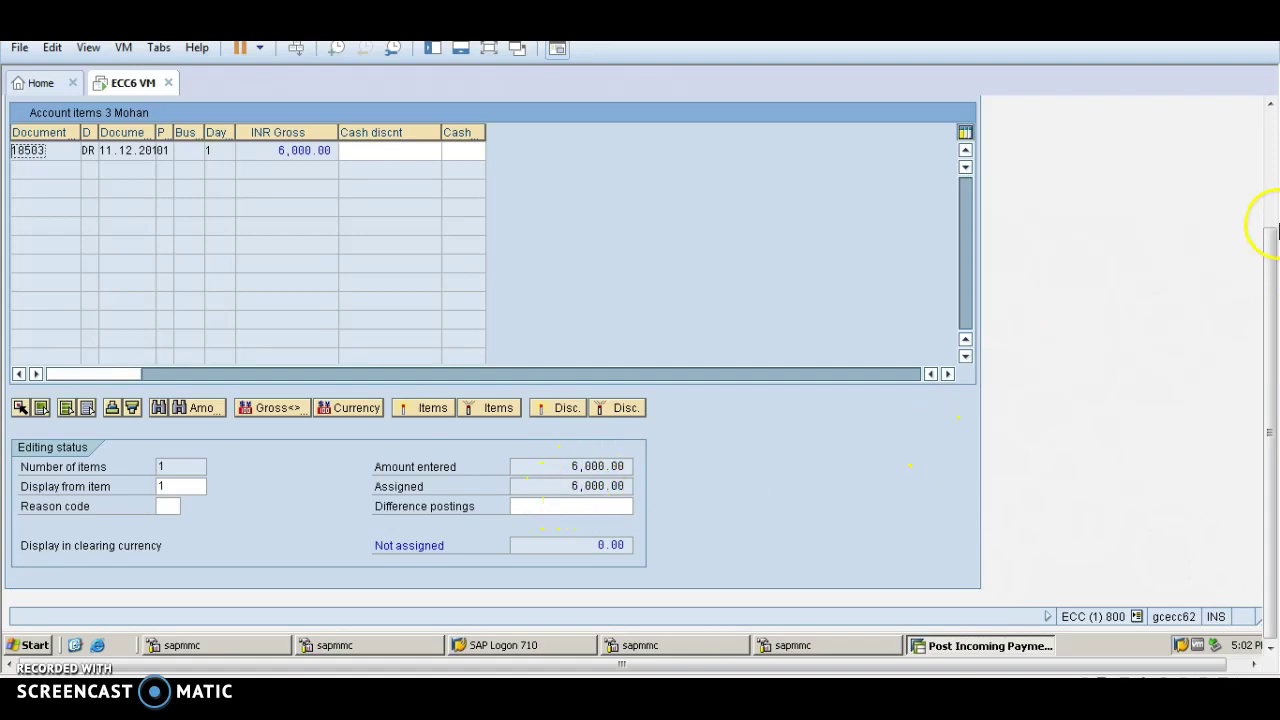
{"action": "left_click", "coordinate": [1272, 187]}
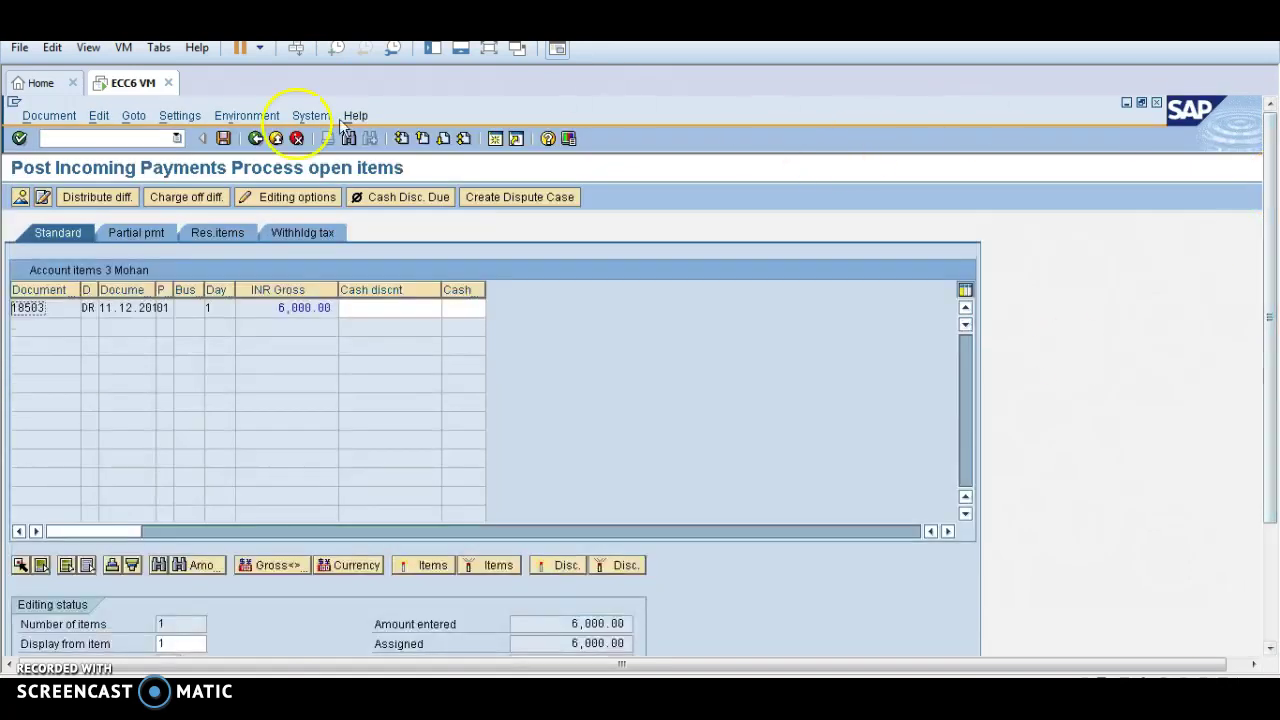
{"action": "left_click", "coordinate": [222, 138]}
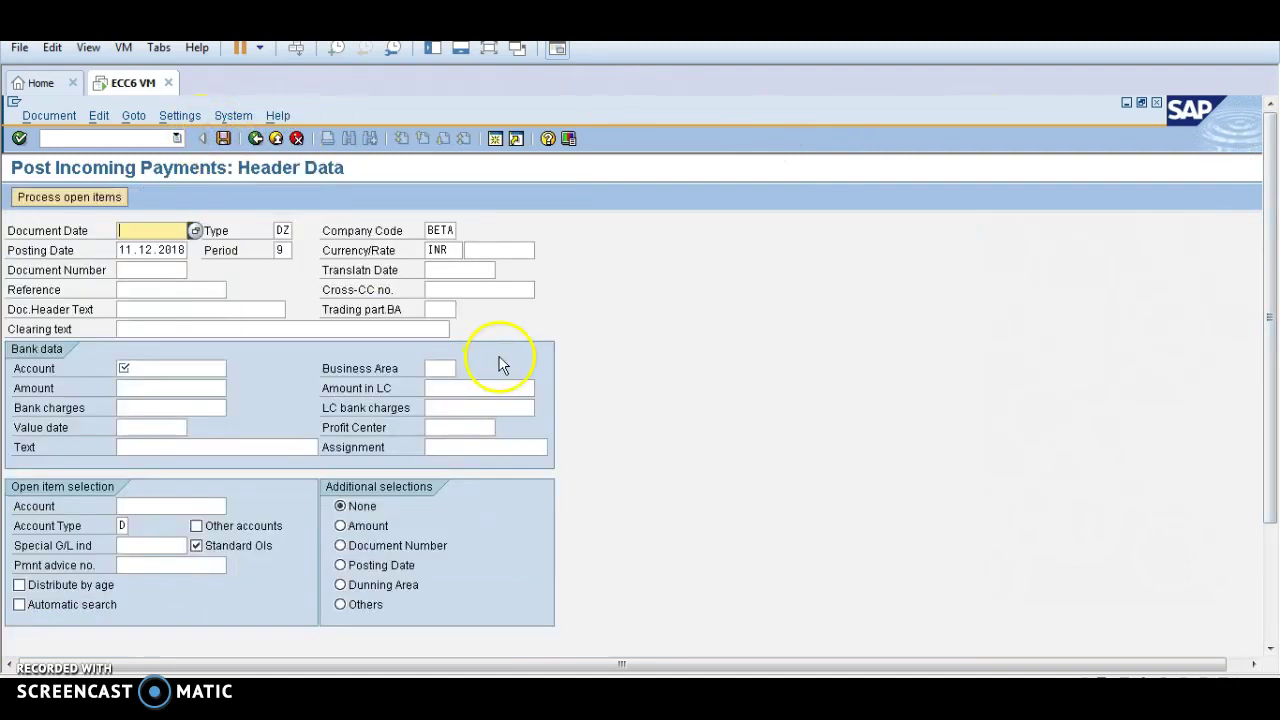
{"action": "left_click_drag", "start_coordinate": [1272, 427], "coordinate": [1257, 571]}
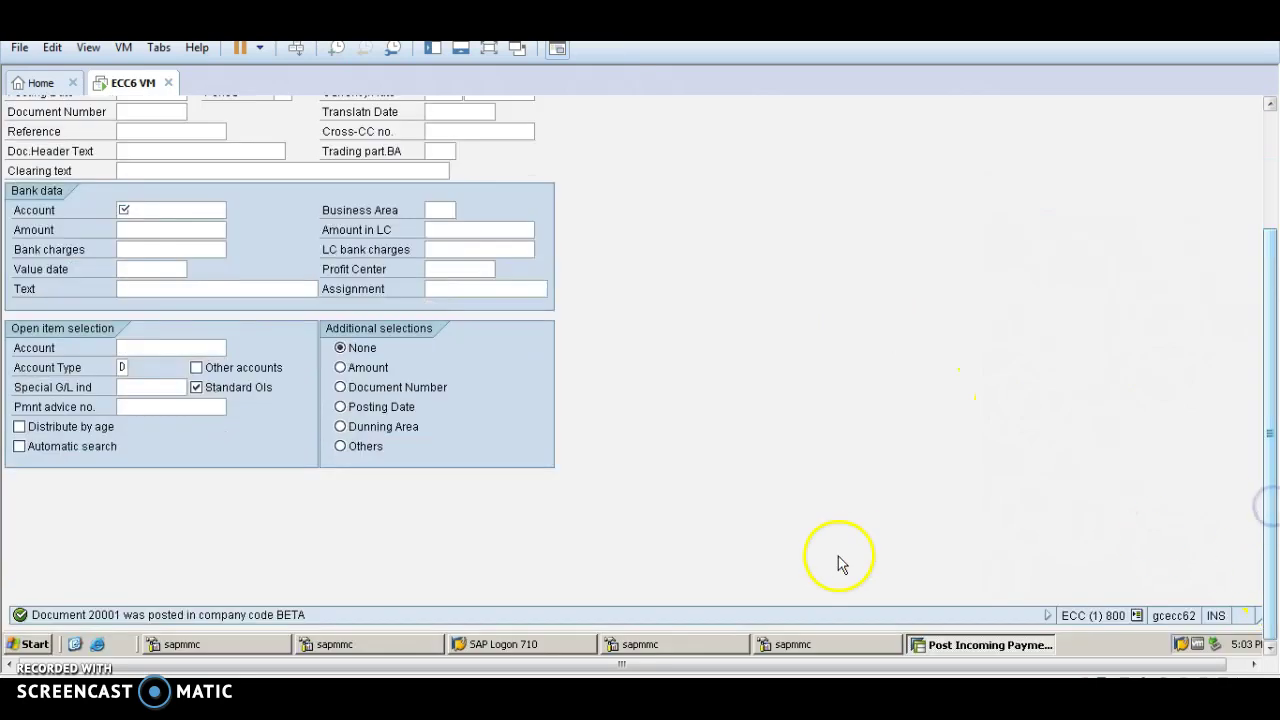